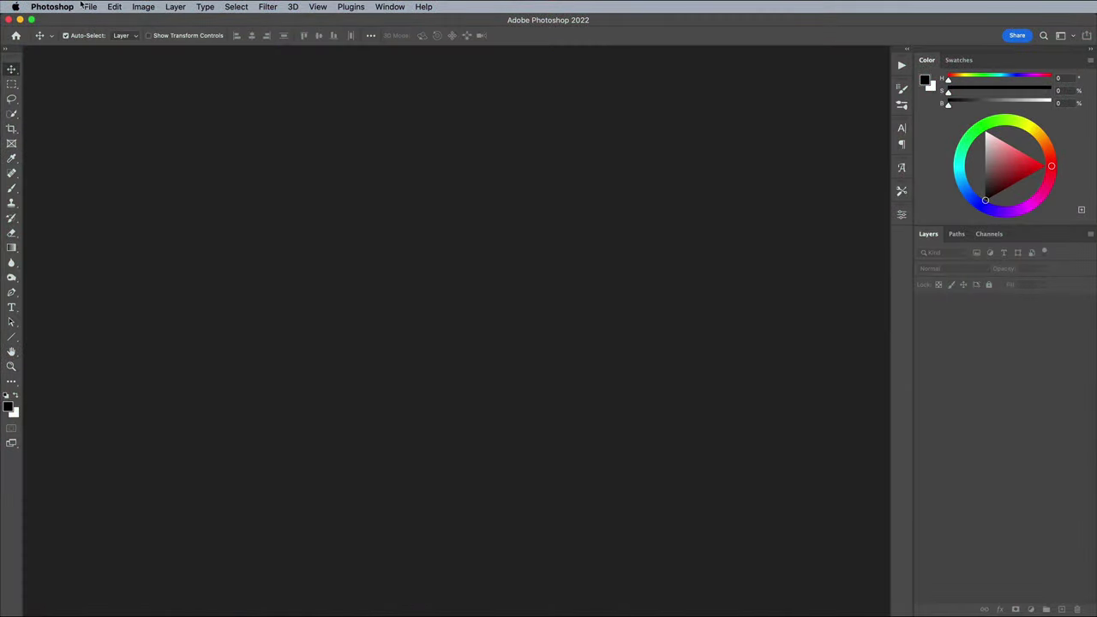
# Load both pexels portrait JPGs from the Double Color Exposure folder as stacked layers in a new document.
pyautogui.click(89, 7)
pyautogui.moveTo(147, 288)
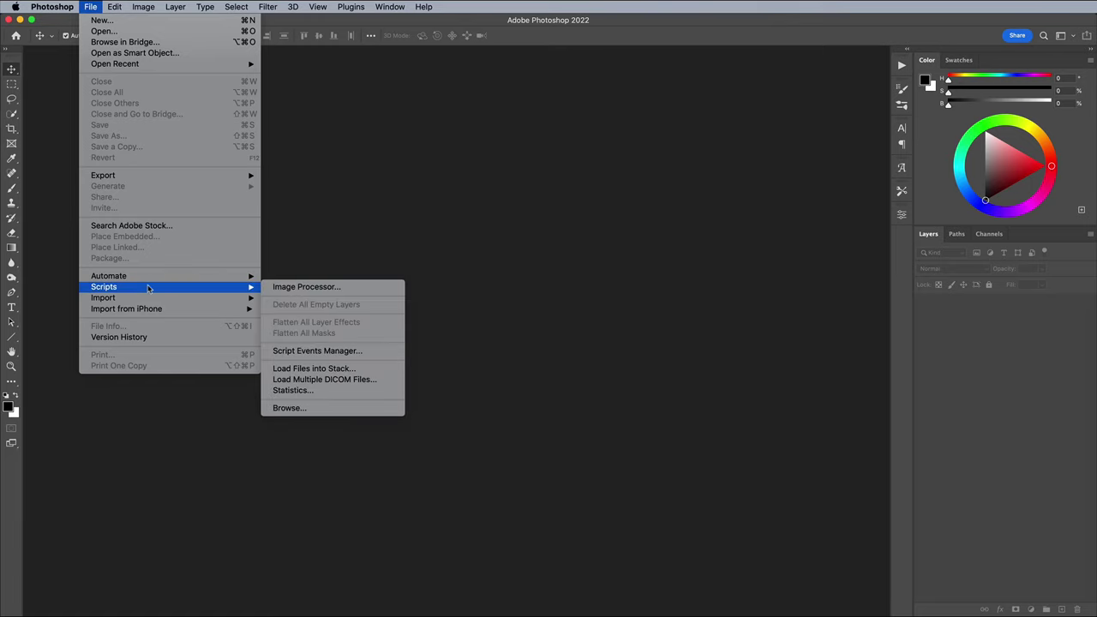
pyautogui.click(302, 369)
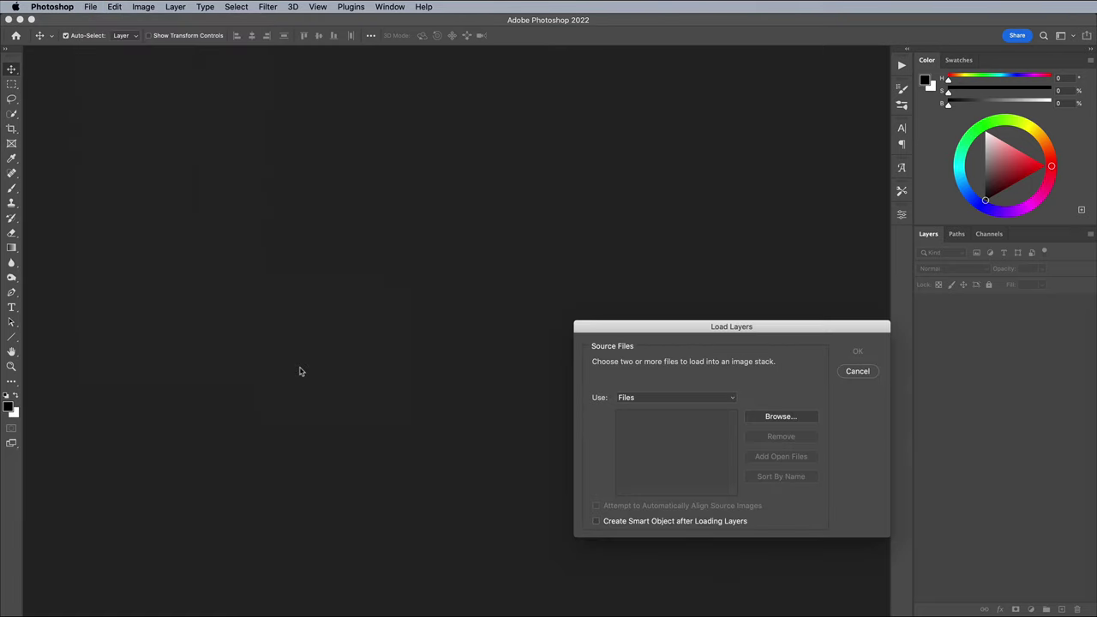
pyautogui.click(751, 419)
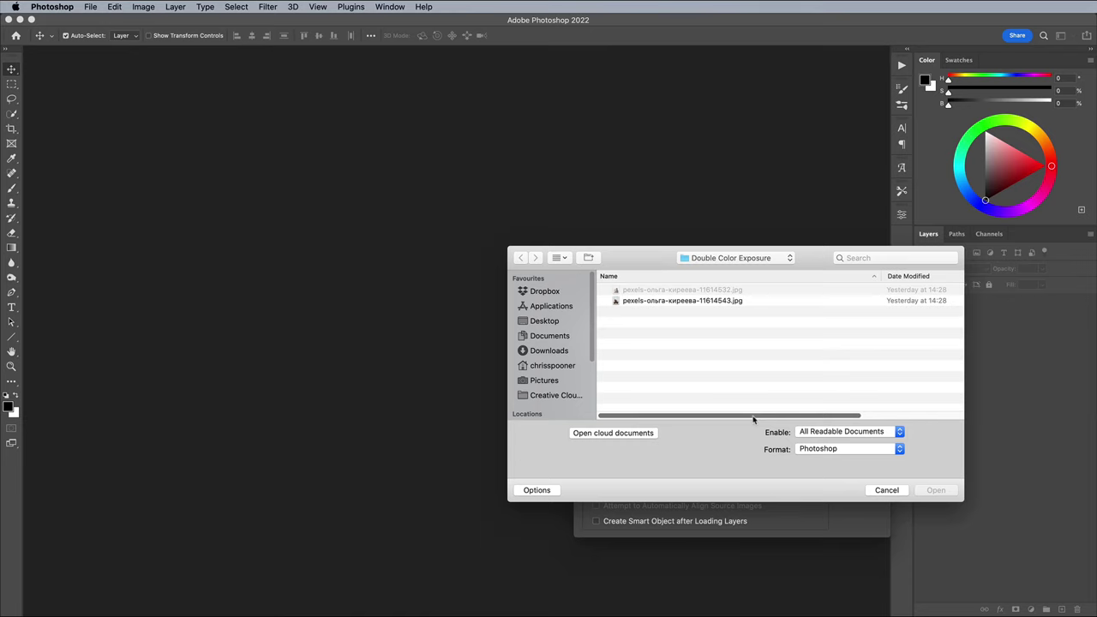
pyautogui.moveTo(723, 350); pyautogui.dragTo(676, 270)
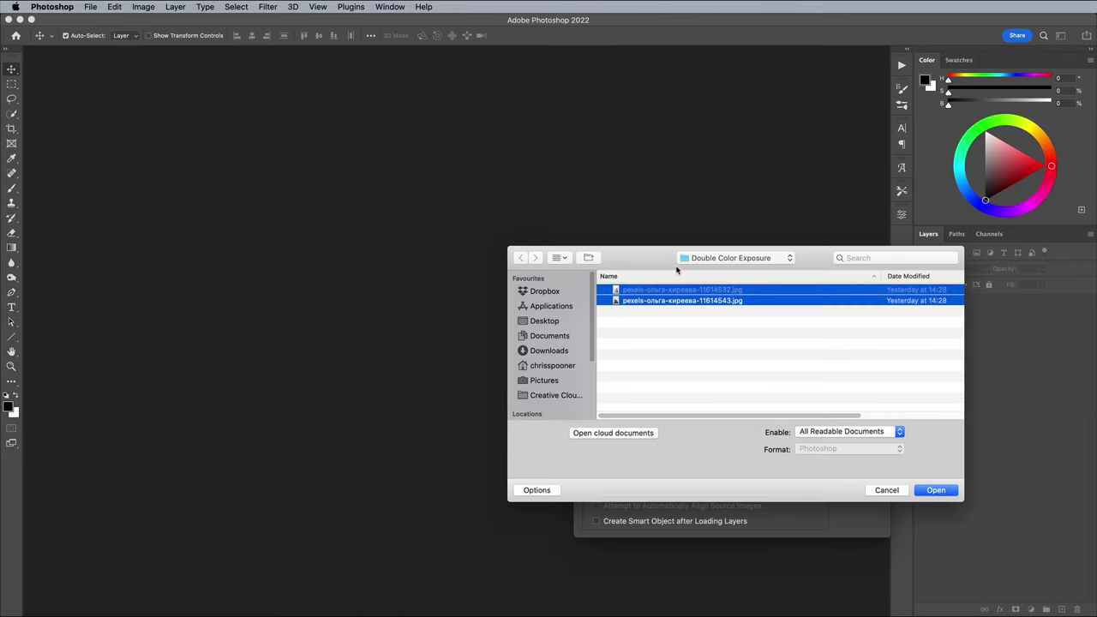
pyautogui.click(936, 490)
pyautogui.click(860, 352)
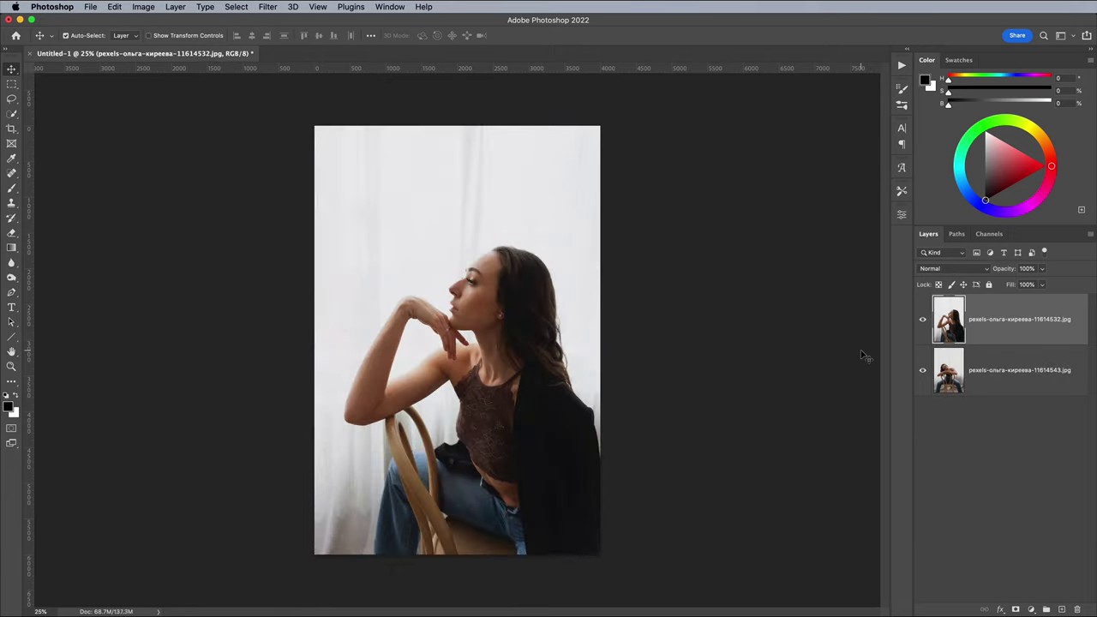
# Set the top layer's Blending Options so only the R channel stays checked, leaving G and B off.
pyautogui.doubleClick(1009, 308)
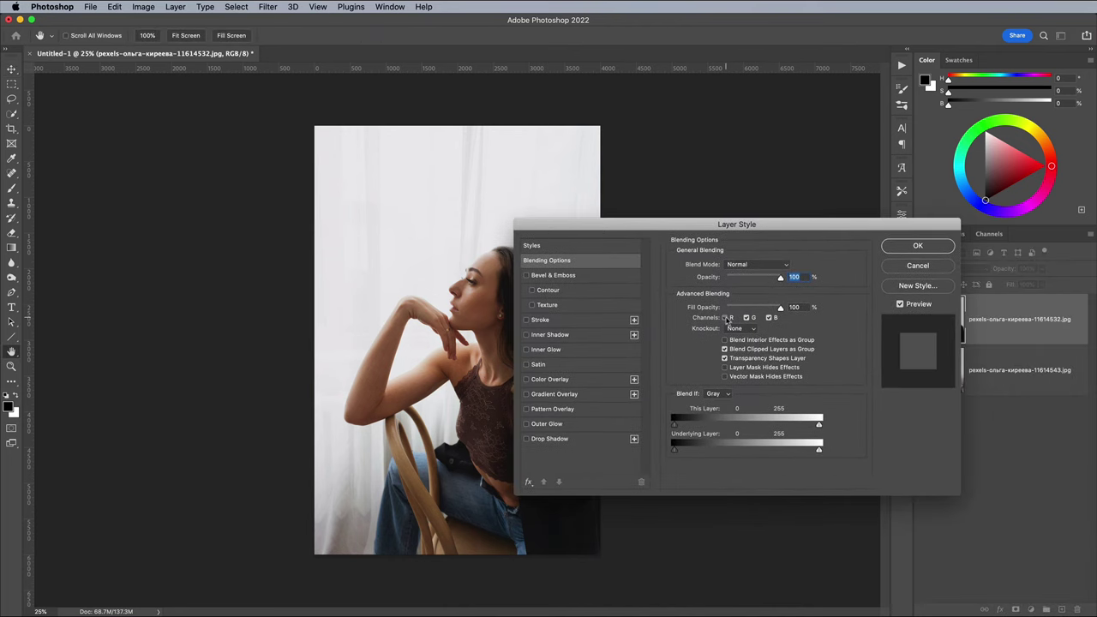
pyautogui.click(725, 317)
pyautogui.moveTo(668, 228); pyautogui.dragTo(736, 220)
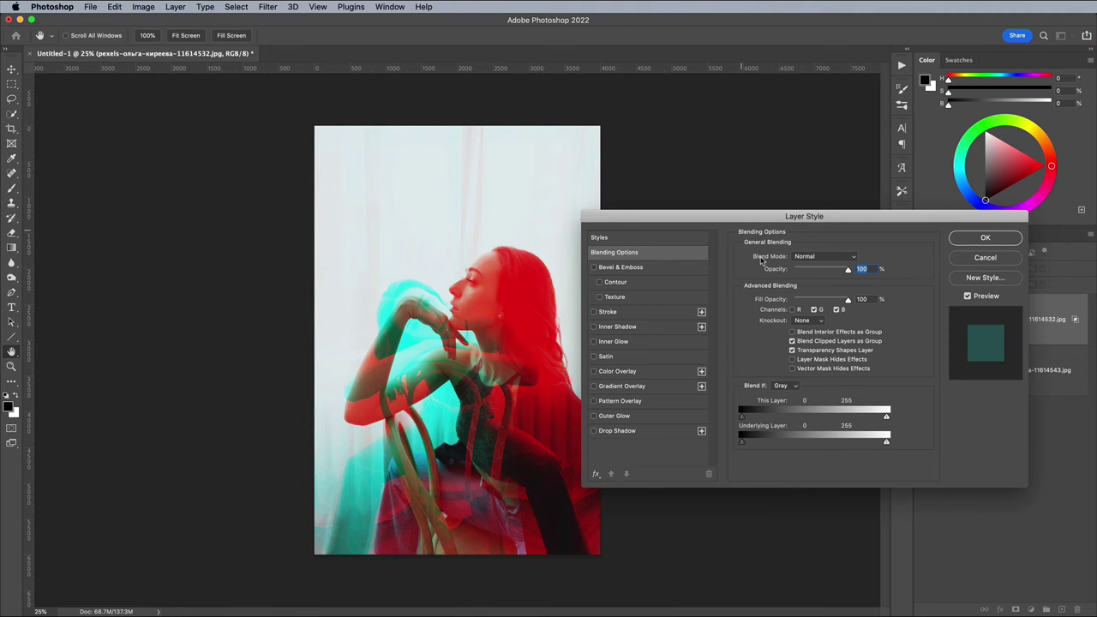
pyautogui.click(813, 310)
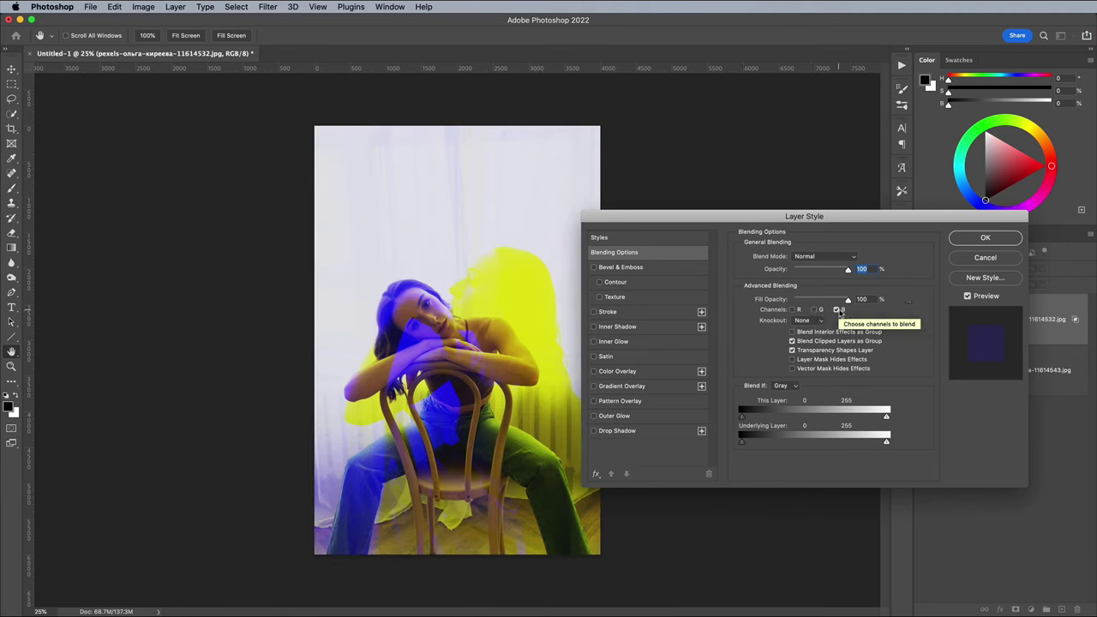
pyautogui.click(837, 310)
pyautogui.click(815, 309)
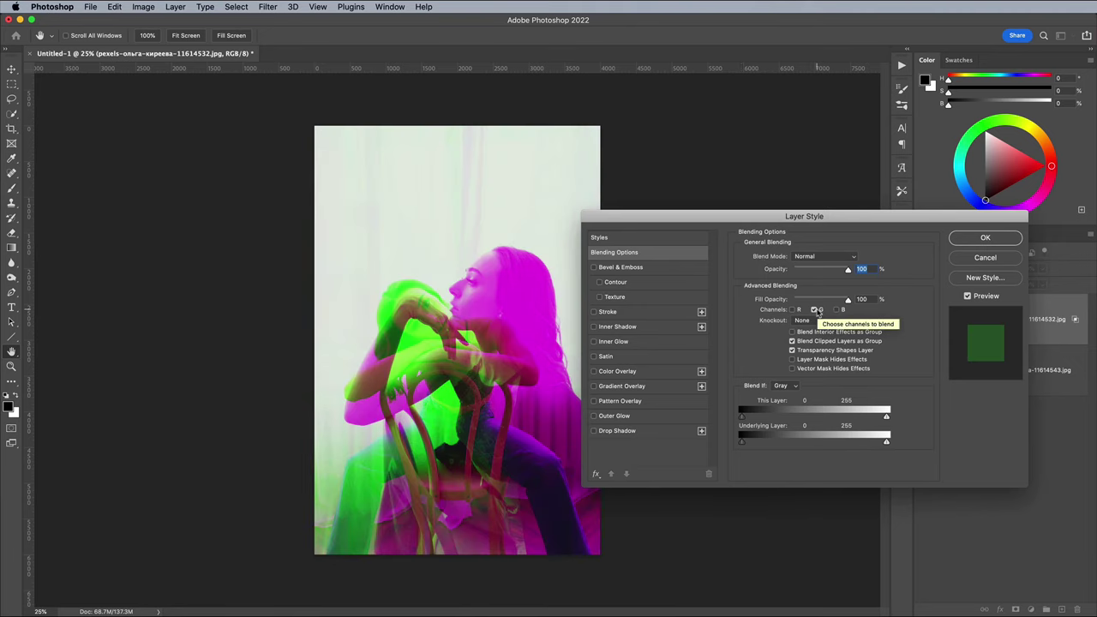
pyautogui.click(815, 309)
pyautogui.click(792, 309)
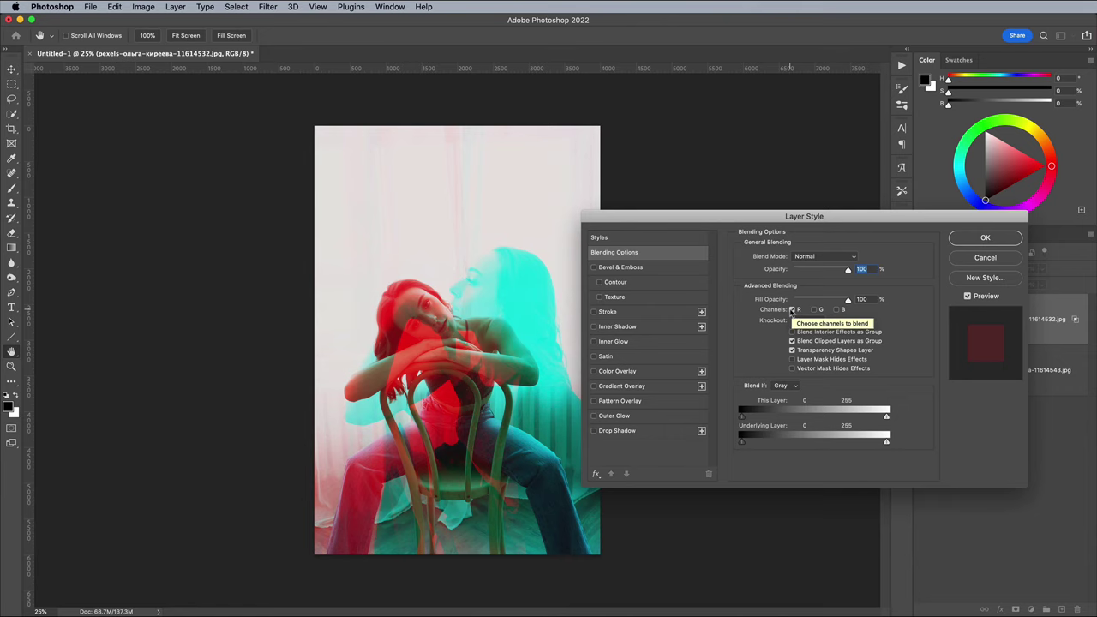
pyautogui.click(965, 243)
# Flip the top portrait layer horizontally with Free Transform and commit the change.
pyautogui.press('v')
pyautogui.press('super+plus')
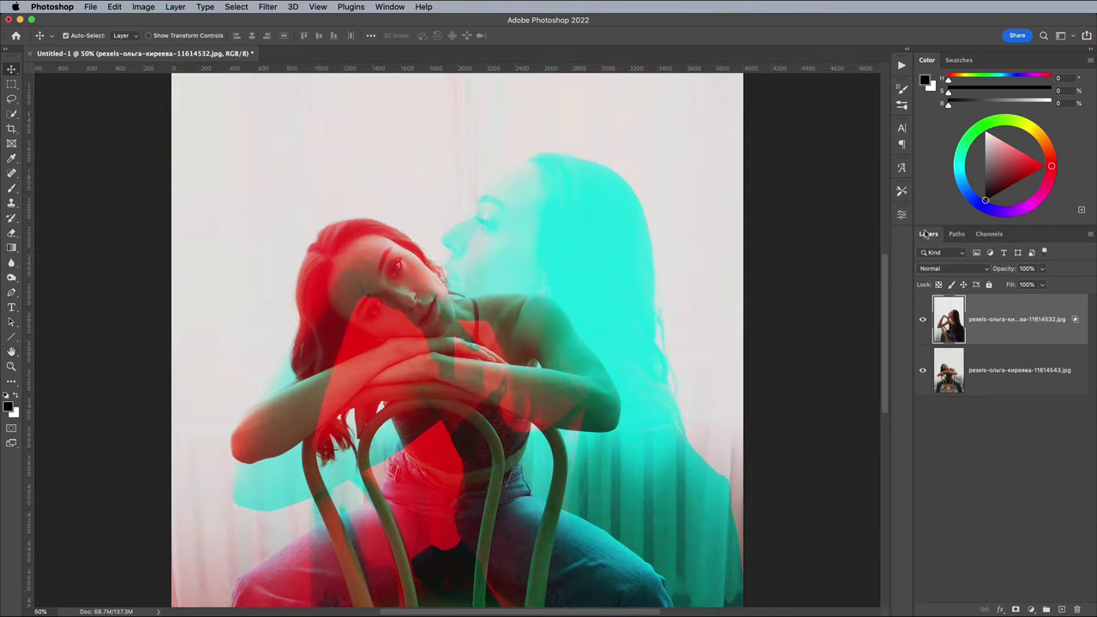
pyautogui.click(114, 6)
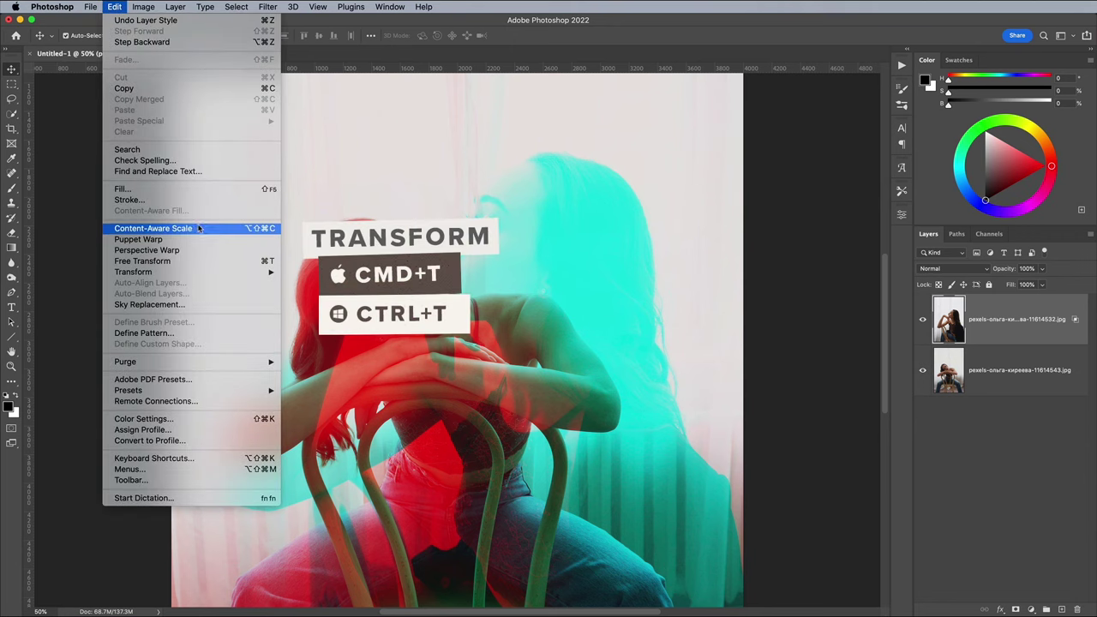
pyautogui.click(208, 261)
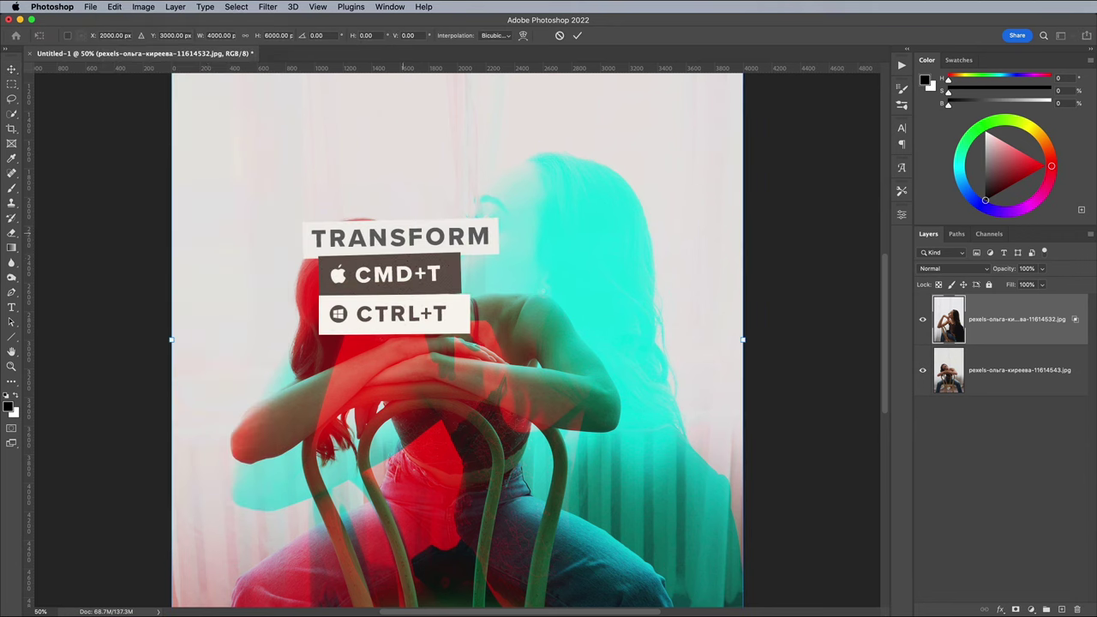
pyautogui.rightClick(406, 229)
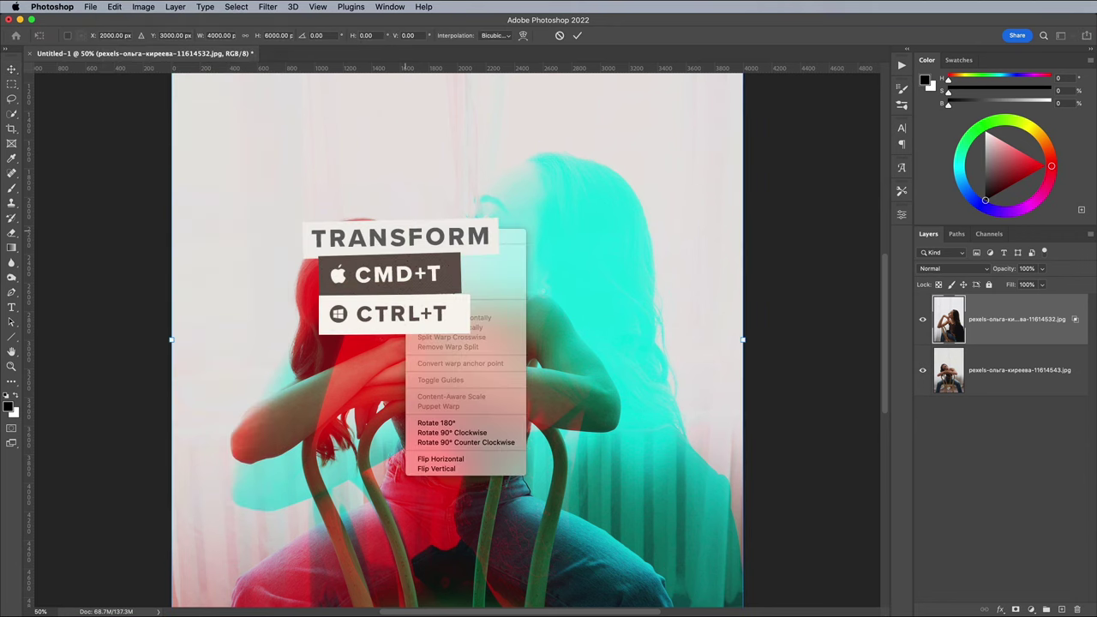
pyautogui.click(446, 461)
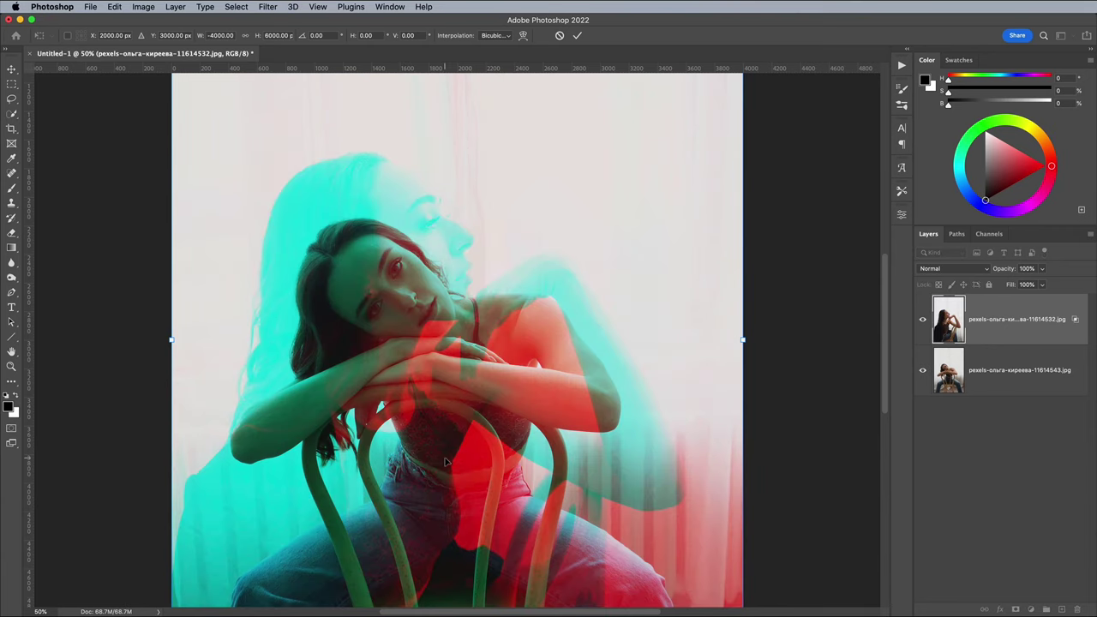
pyautogui.press('Return')
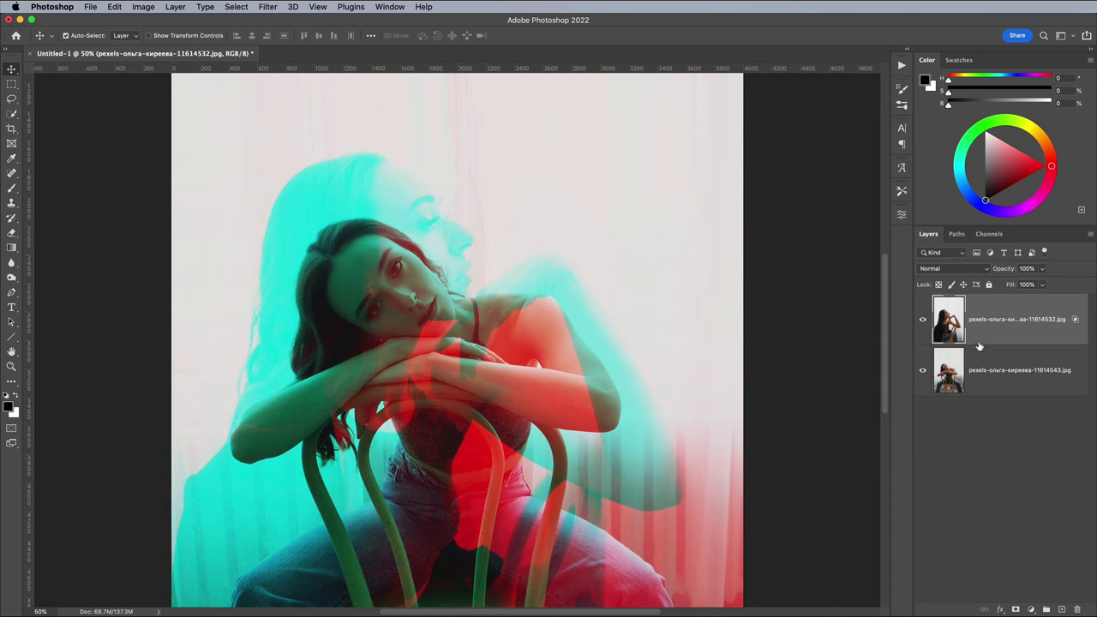
# Add a Selective Color layer that reduces cyan in the Reds and pushes the Cyans towards blue.
pyautogui.click(1032, 609)
pyautogui.click(1062, 610)
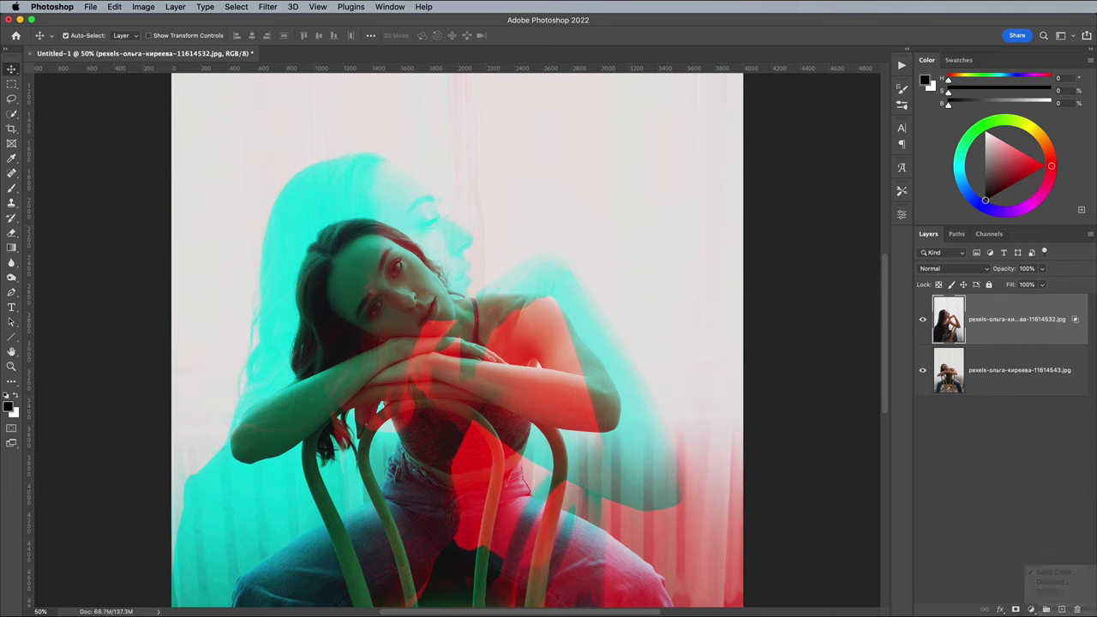
pyautogui.click(790, 262)
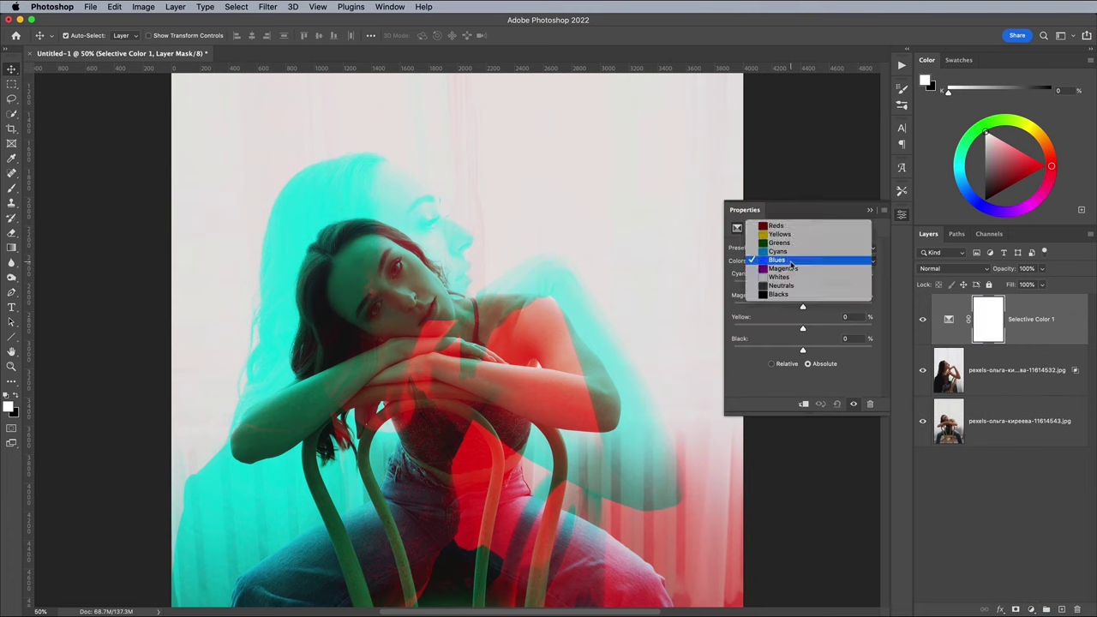
pyautogui.click(793, 228)
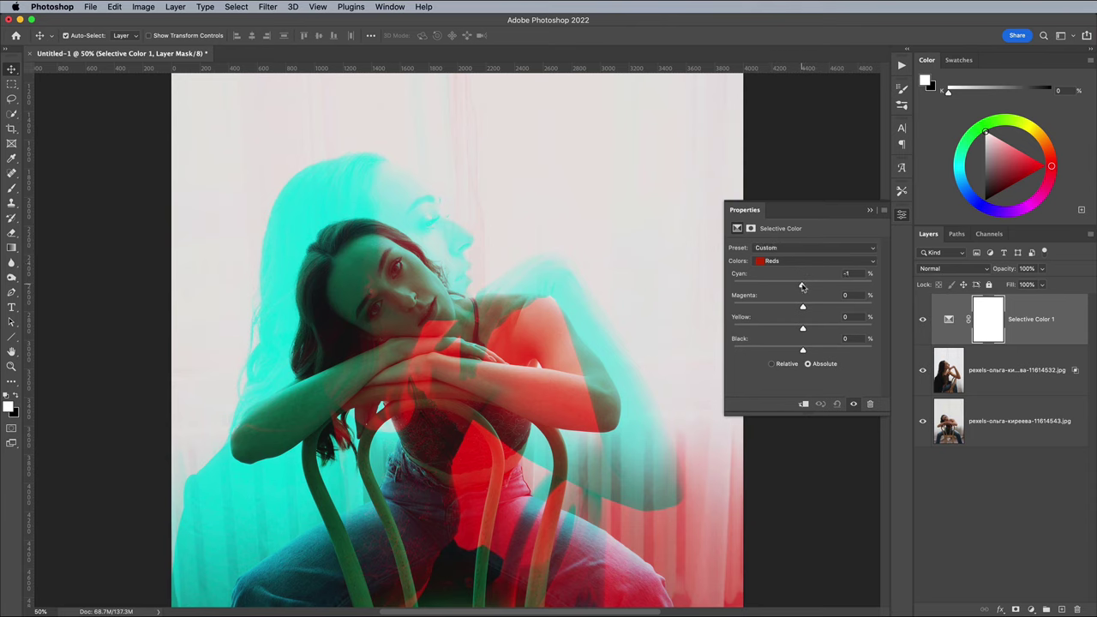
pyautogui.moveTo(803, 284); pyautogui.dragTo(807, 352)
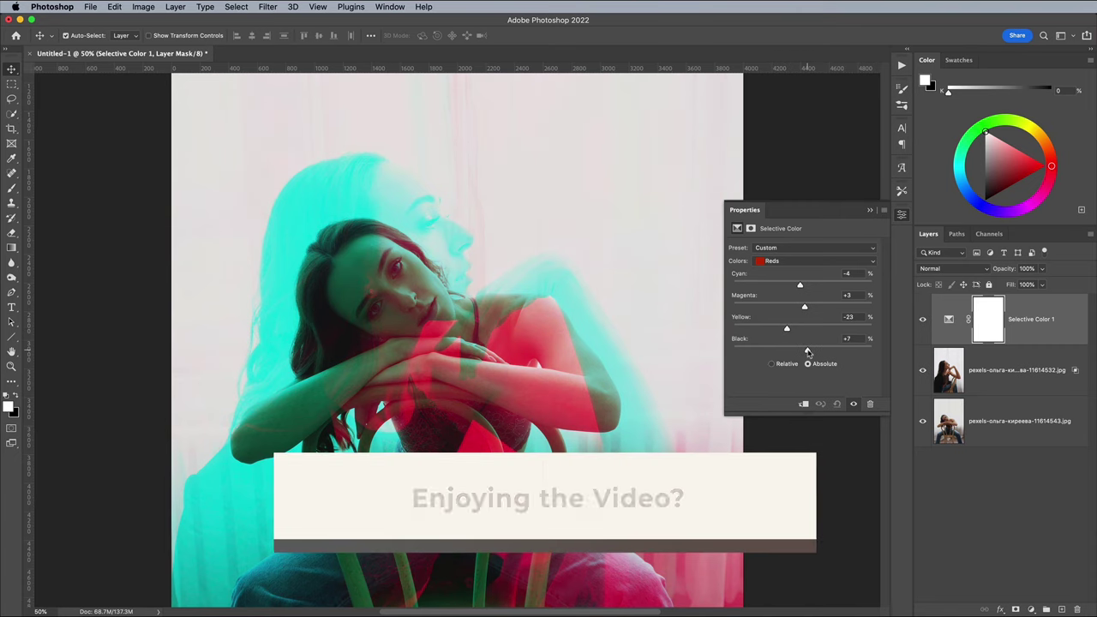
pyautogui.click(813, 261)
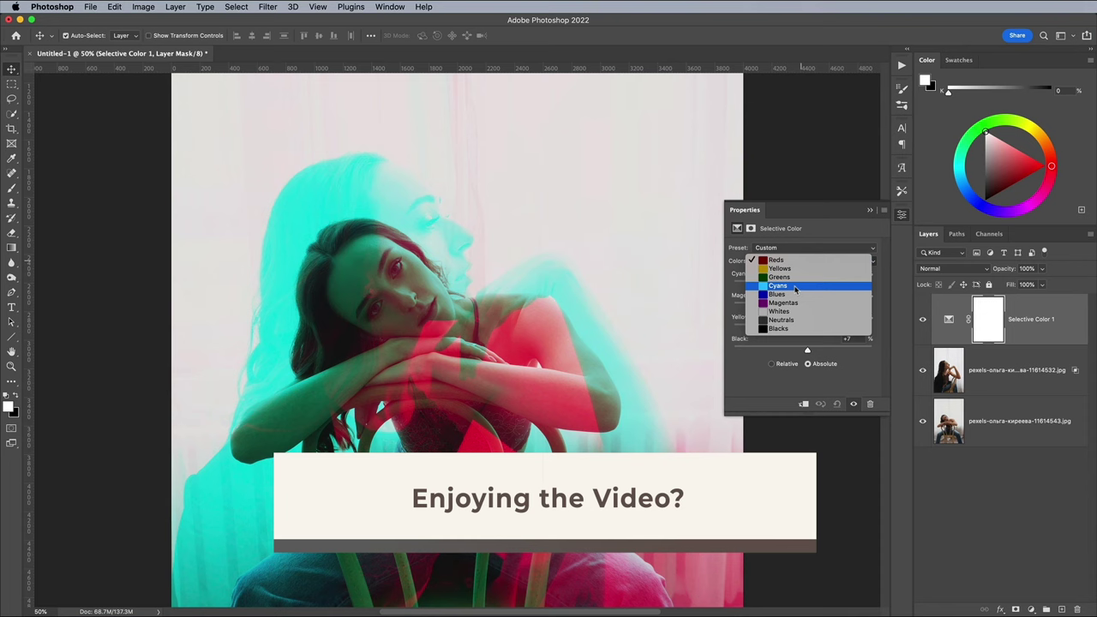
pyautogui.click(803, 286)
pyautogui.moveTo(803, 286); pyautogui.dragTo(800, 353)
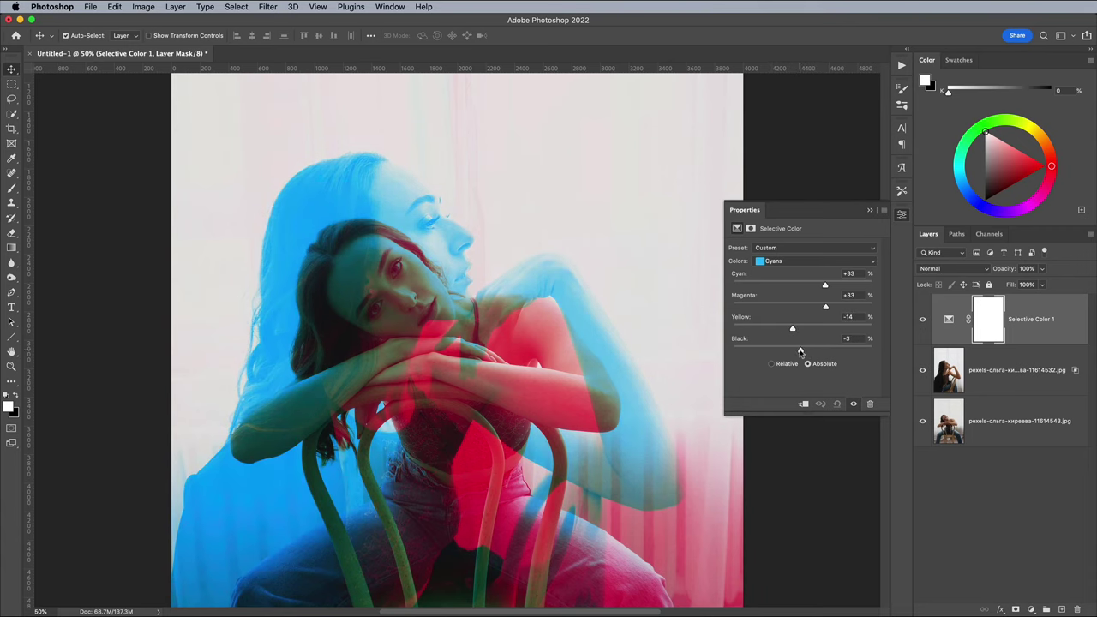
pyautogui.click(898, 217)
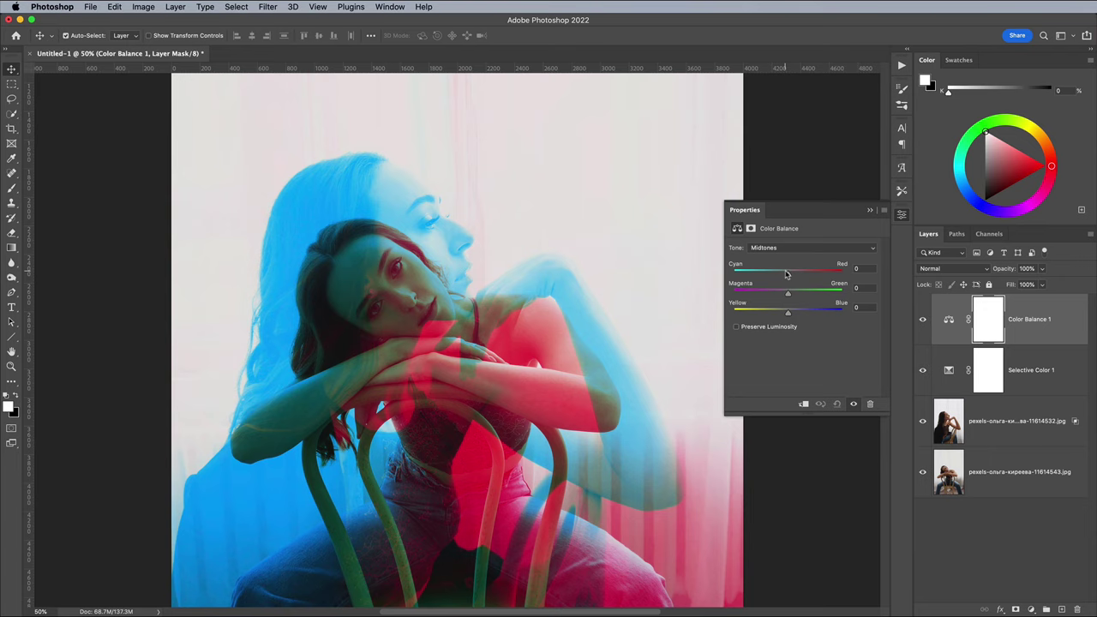
# Set Color Balance midtones to -15/-9/-15, shadows +17/-1/+2 and highlights +3/+10/-3.
pyautogui.moveTo(788, 275); pyautogui.dragTo(777, 316)
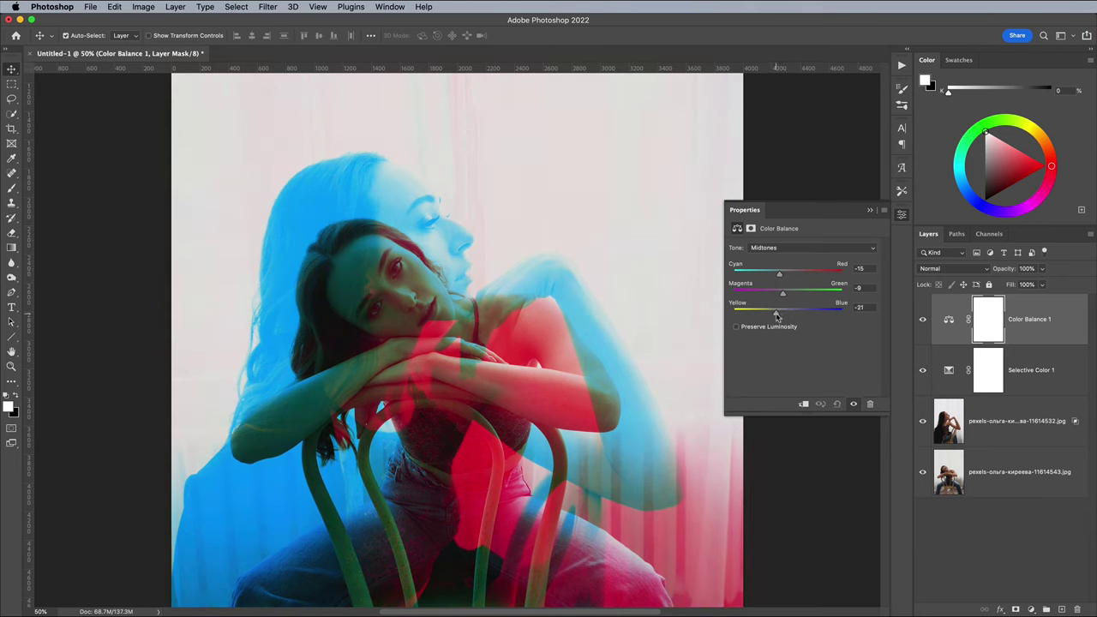
pyautogui.click(791, 248)
pyautogui.click(790, 239)
pyautogui.moveTo(787, 272); pyautogui.dragTo(793, 313)
pyautogui.click(791, 248)
pyautogui.click(790, 267)
pyautogui.moveTo(790, 272); pyautogui.dragTo(783, 315)
pyautogui.click(902, 213)
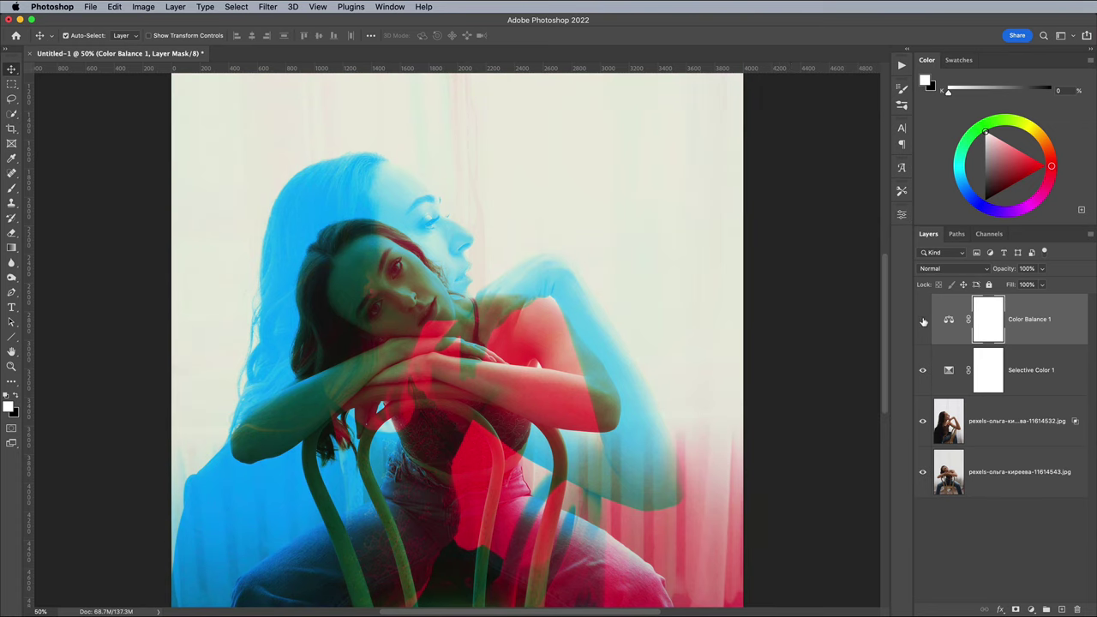
pyautogui.click(923, 319)
pyautogui.click(923, 319)
# Convert all four layers into a single smart object named Color Balance 1.
pyautogui.keyDown('shift'); pyautogui.click(1003, 459); pyautogui.keyUp('shift')
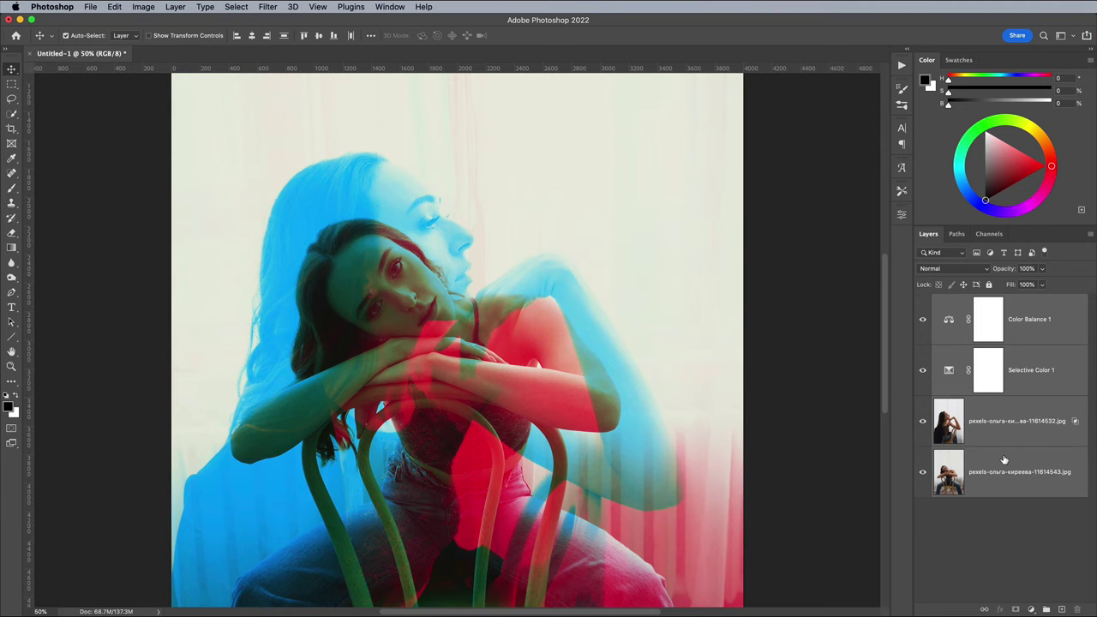
pyautogui.rightClick(1008, 411)
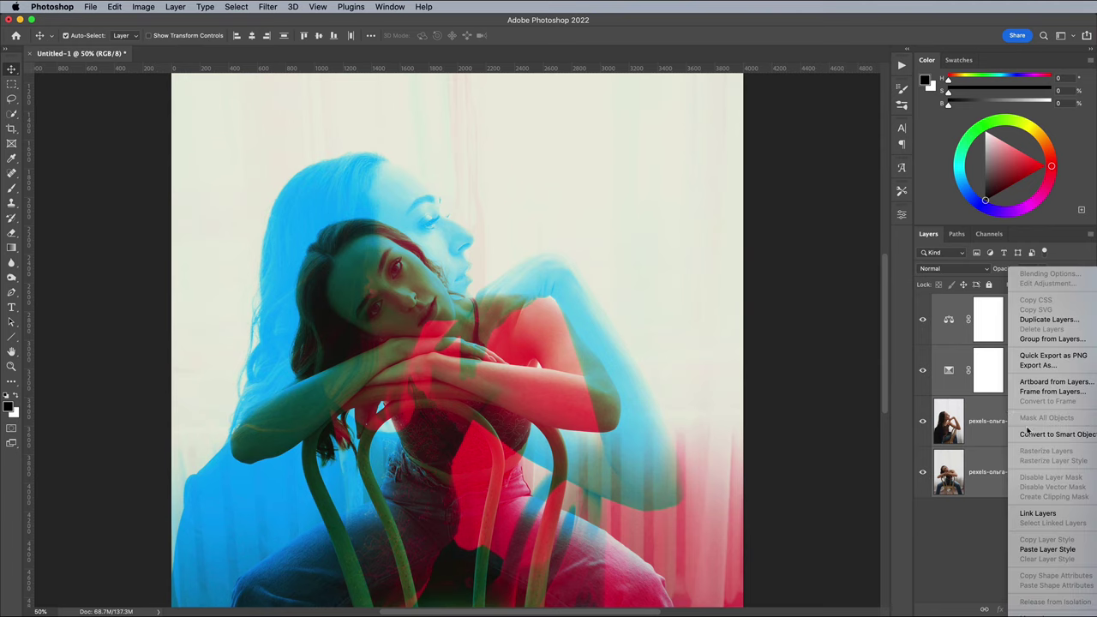
pyautogui.click(1029, 434)
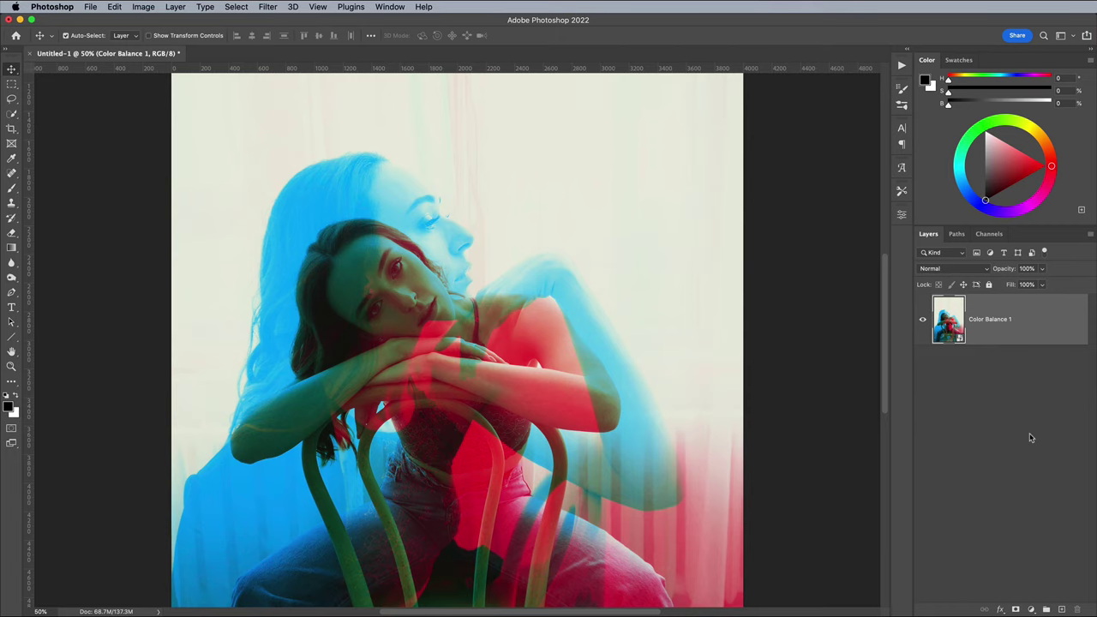
pyautogui.click(268, 7)
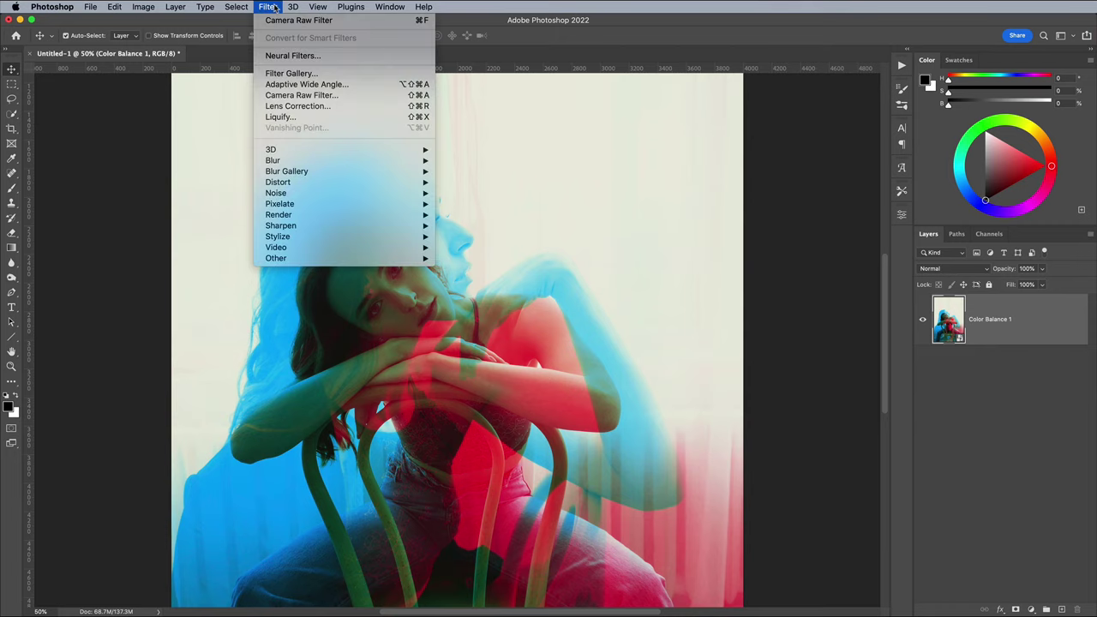
# Apply a Camera Raw Filter with Temperature +14, Tint +6, Contrast -8, Shadows +22, Vibrance +5, Dehaze -6.
pyautogui.click(292, 95)
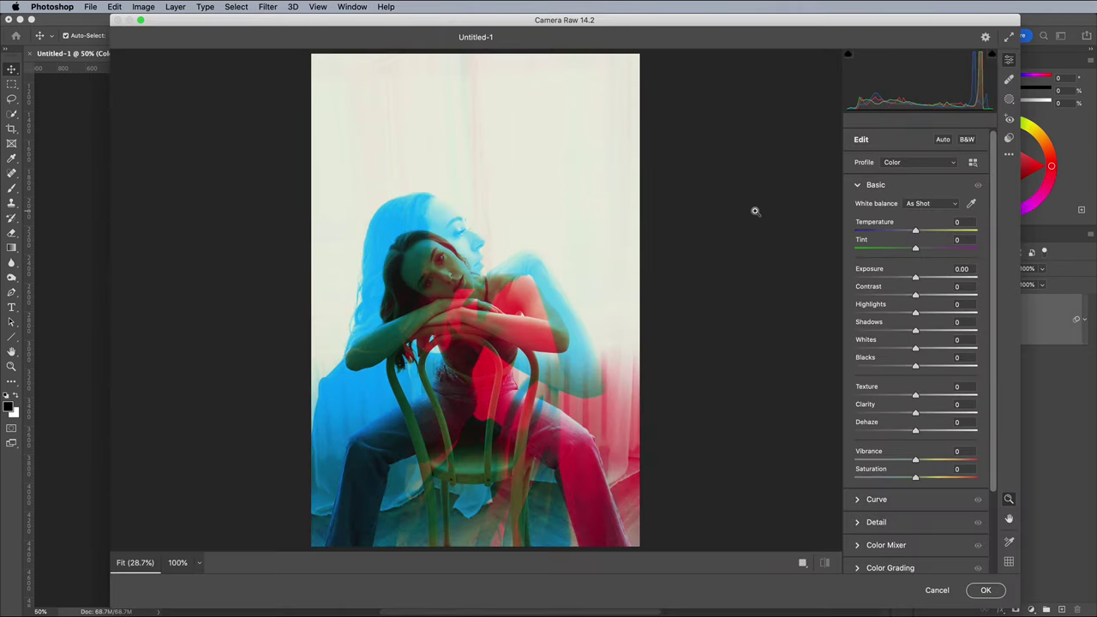
pyautogui.click(917, 231)
pyautogui.moveTo(918, 233)
pyautogui.mouseDown()
pyautogui.moveTo(898, 230)
pyautogui.moveTo(924, 230)
pyautogui.moveTo(919, 249)
pyautogui.mouseUp()
pyautogui.moveTo(916, 295); pyautogui.dragTo(913, 366)
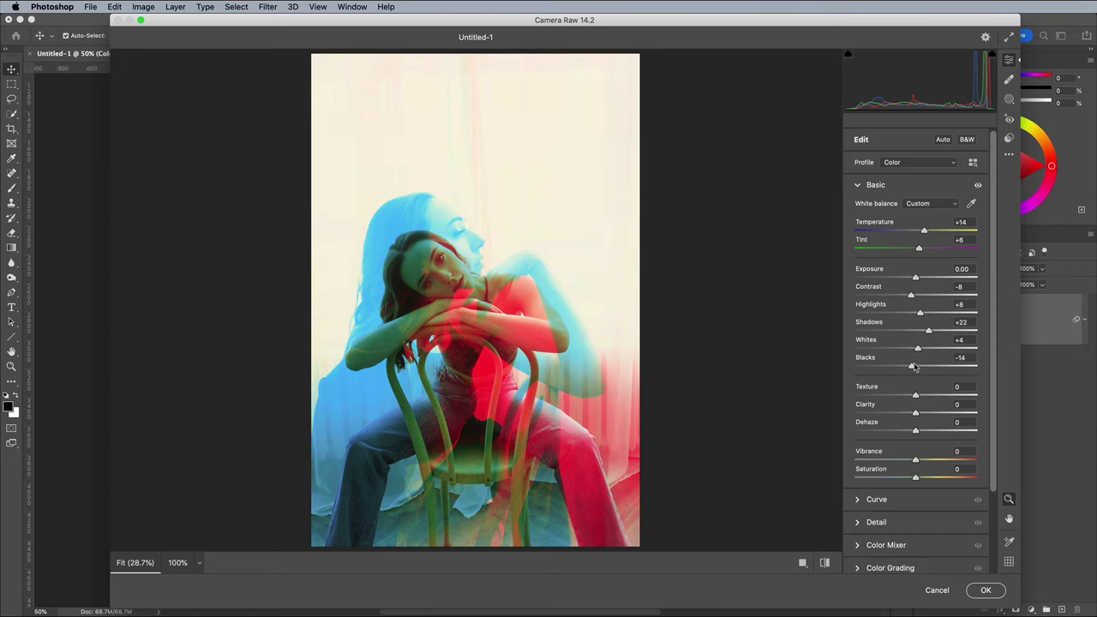
pyautogui.moveTo(915, 413); pyautogui.dragTo(919, 461)
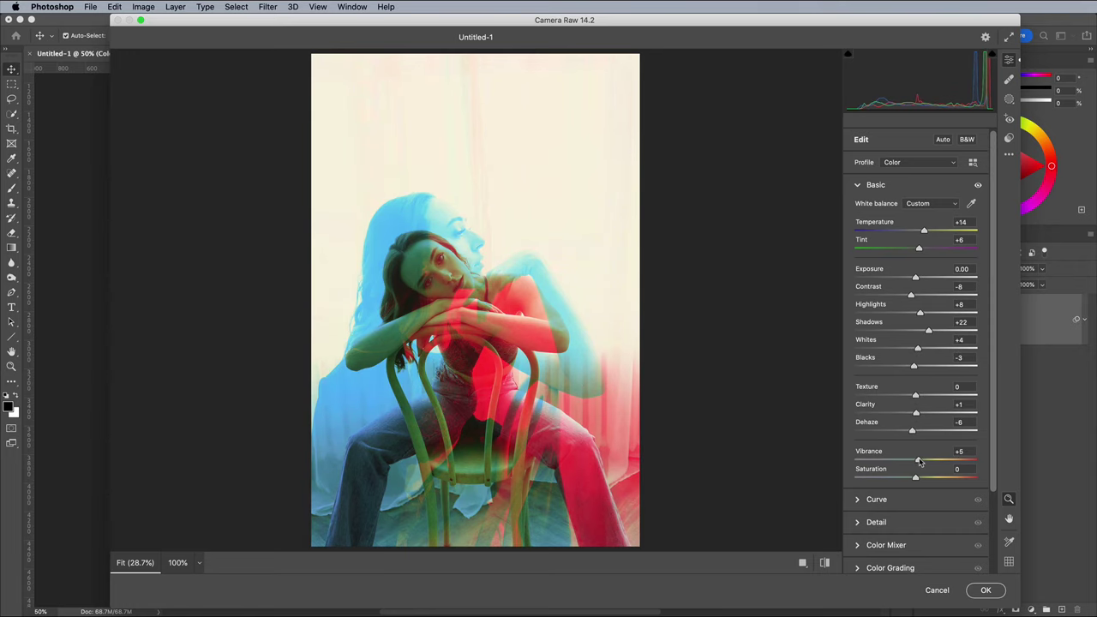
pyautogui.click(986, 589)
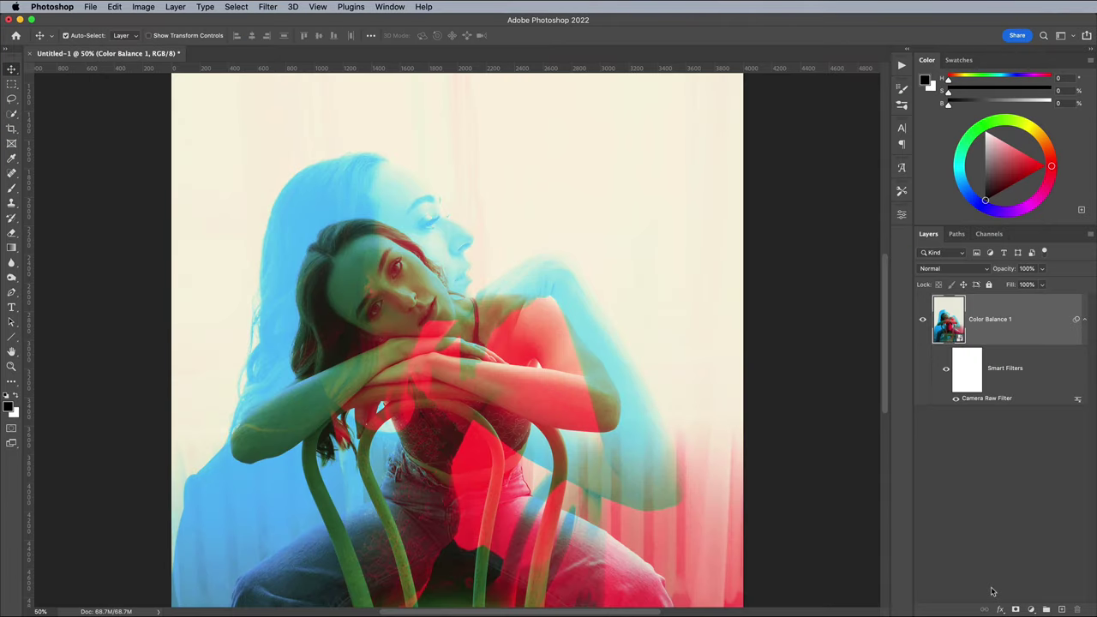
# Compare the Camera Raw filter on and off, then stack two unsplash portrait JPGs in a new document.
pyautogui.click(946, 371)
pyautogui.click(945, 372)
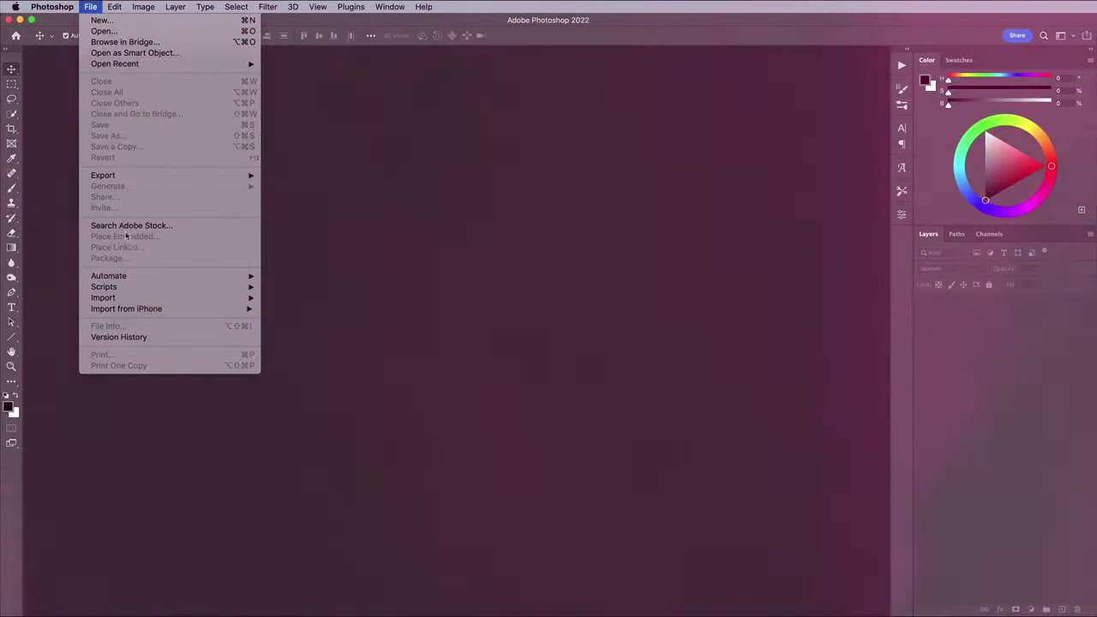
pyautogui.moveTo(132, 288)
pyautogui.click(315, 368)
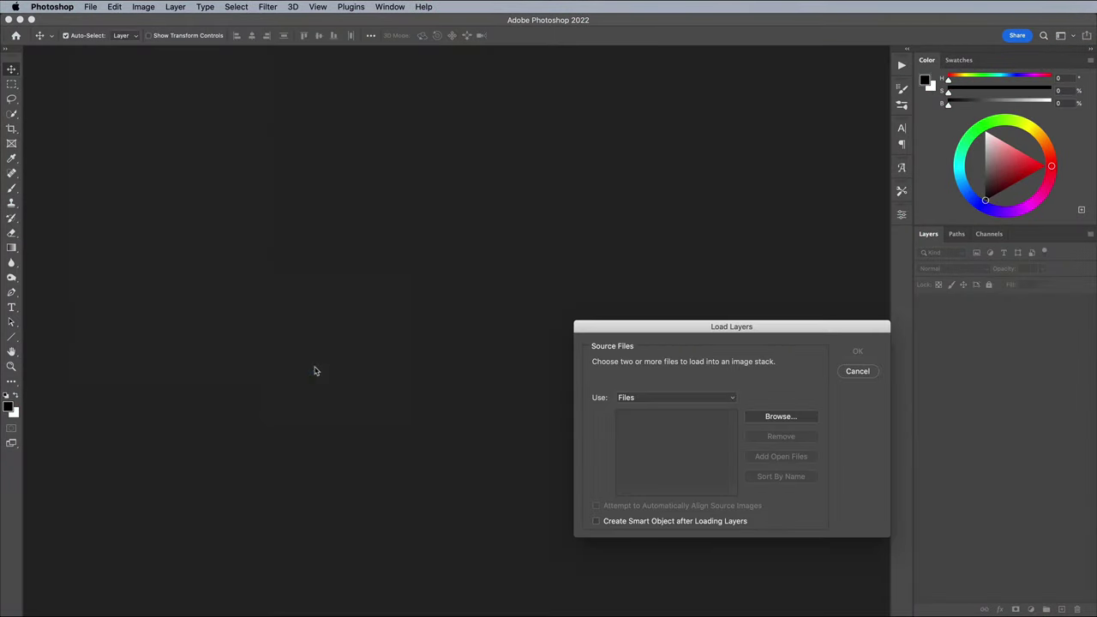
pyautogui.click(759, 416)
pyautogui.click(652, 313)
pyautogui.keyDown('shift'); pyautogui.click(651, 324); pyautogui.keyUp('shift')
pyautogui.click(932, 488)
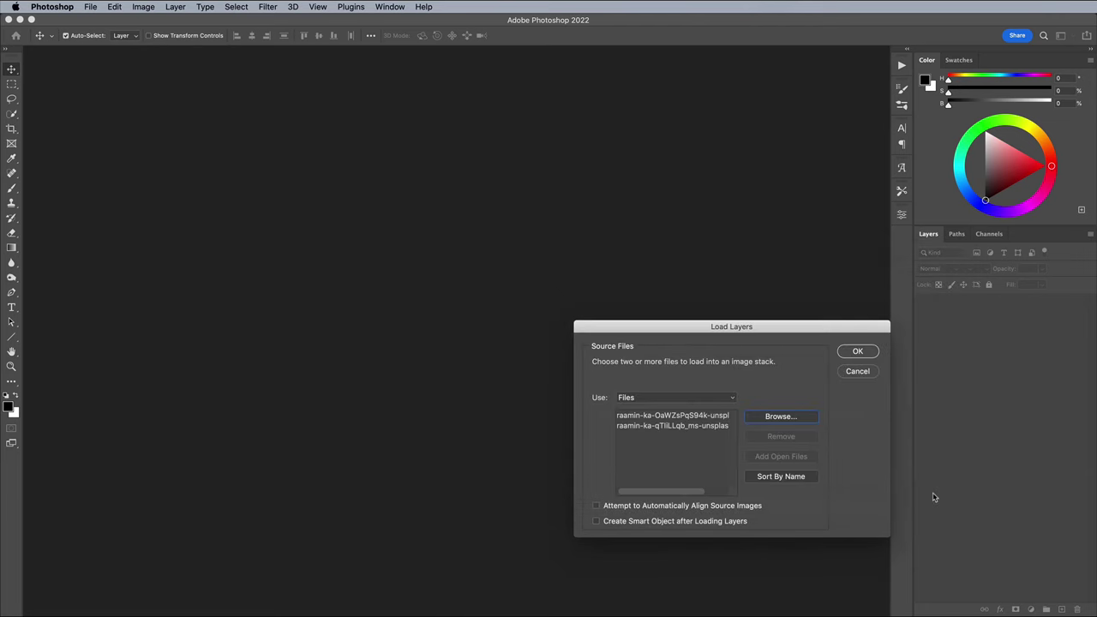
pyautogui.click(856, 351)
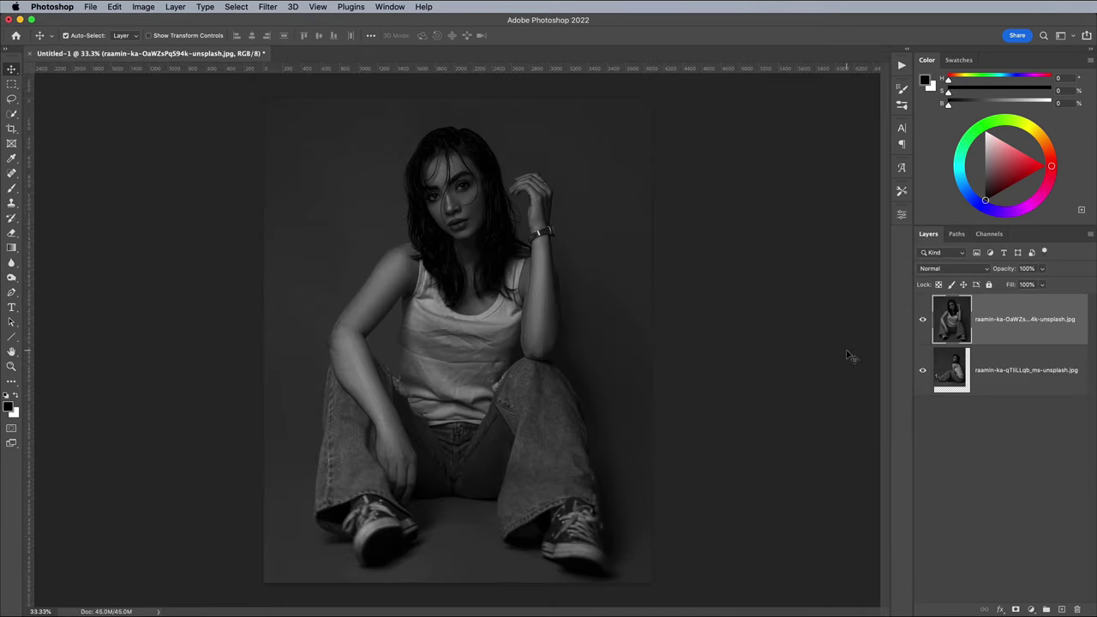
# Exclude the R channel from the top portrait's blending options.
pyautogui.doubleClick(995, 313)
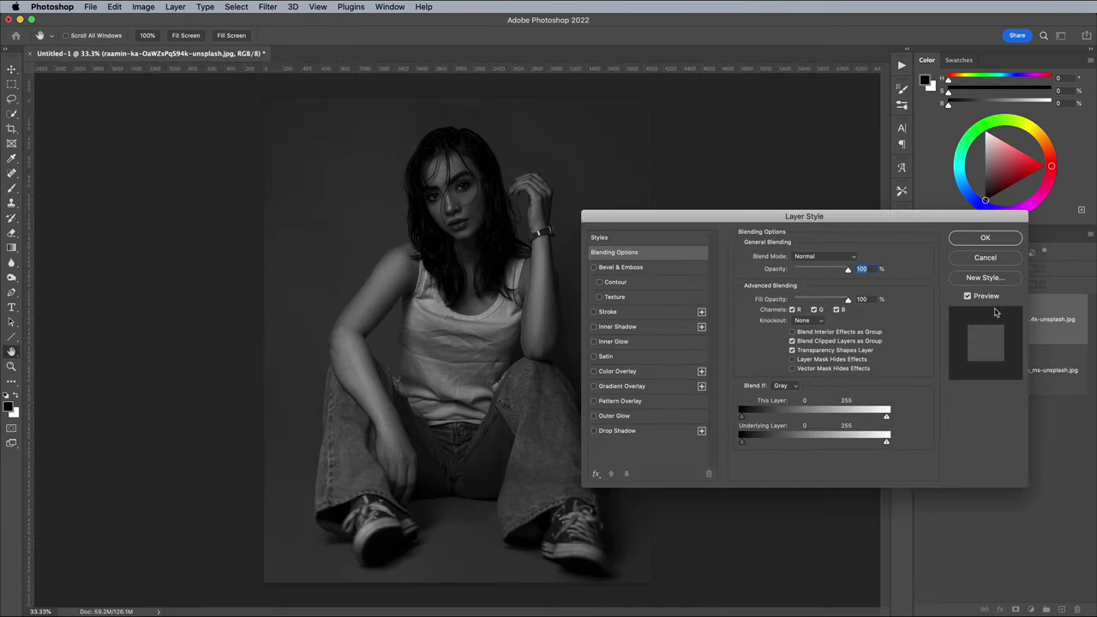
pyautogui.click(794, 311)
pyautogui.click(966, 242)
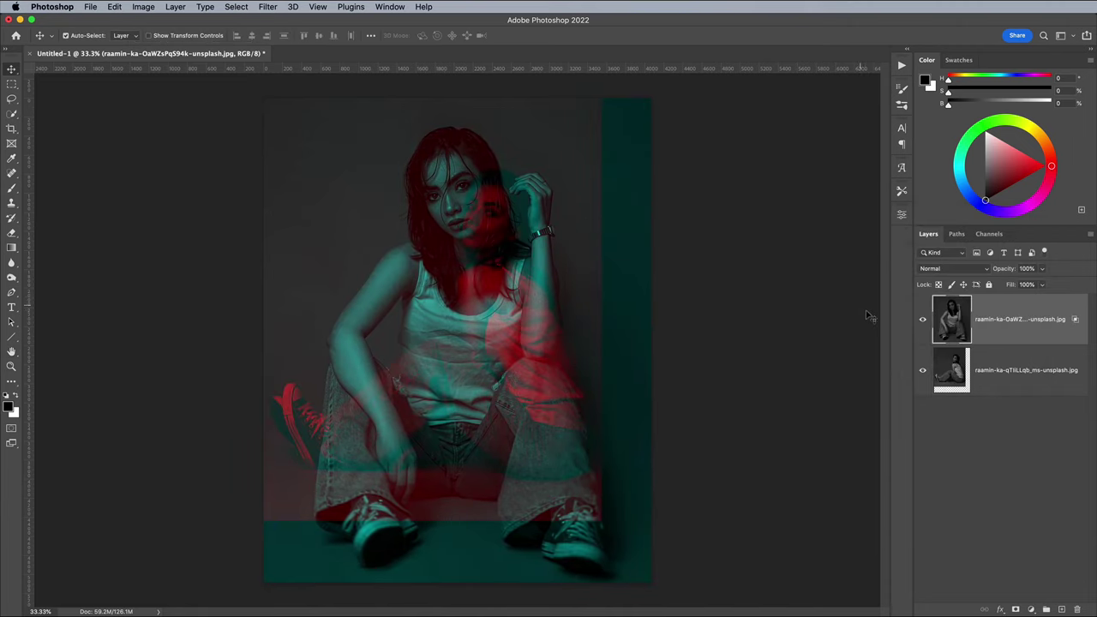
# Enlarge, flip horizontally and reposition the bottom portrait with Free Transform to align the faces, then commit.
pyautogui.click(949, 366)
pyautogui.press('super+t')
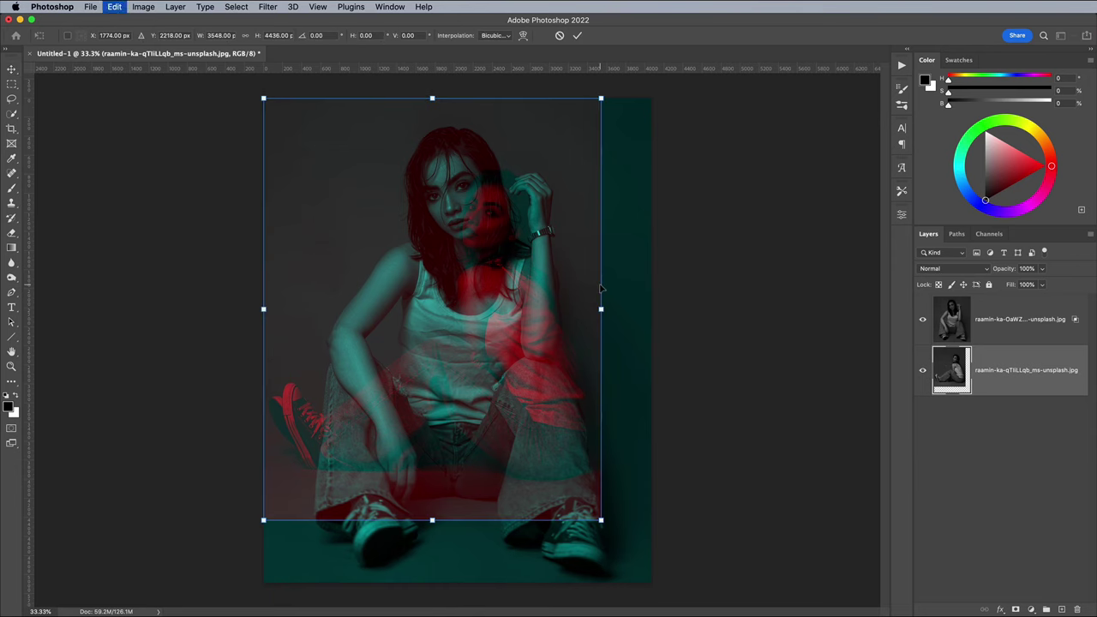
pyautogui.moveTo(601, 520); pyautogui.dragTo(668, 588)
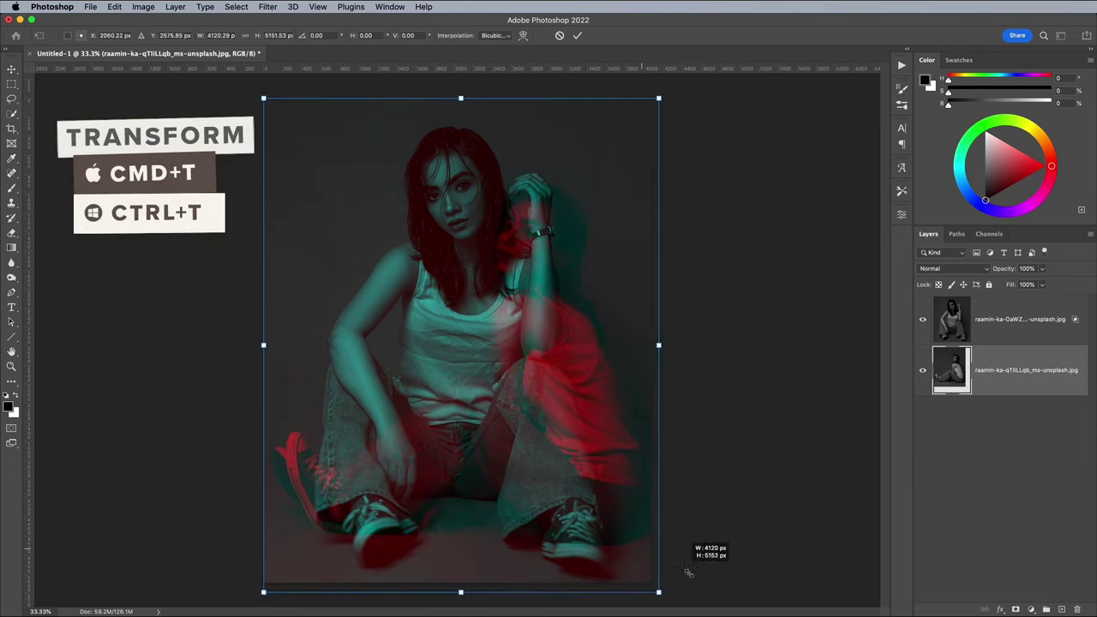
pyautogui.moveTo(564, 343); pyautogui.dragTo(473, 320)
pyautogui.rightClick(474, 320)
pyautogui.click(514, 554)
pyautogui.moveTo(525, 352); pyautogui.dragTo(554, 371)
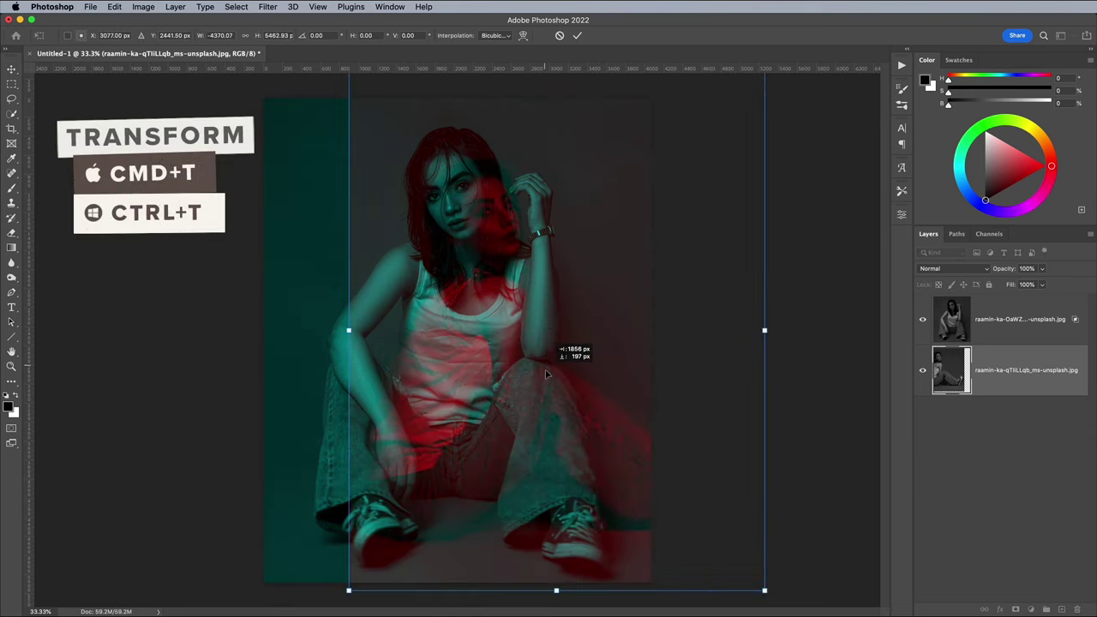
pyautogui.press('super+minus')
pyautogui.press('super+minus')
pyautogui.moveTo(611, 465); pyautogui.dragTo(669, 531)
pyautogui.rightClick(493, 417)
pyautogui.moveTo(546, 445); pyautogui.dragTo(421, 367)
pyautogui.press('Escape')
pyautogui.press('super+plus')
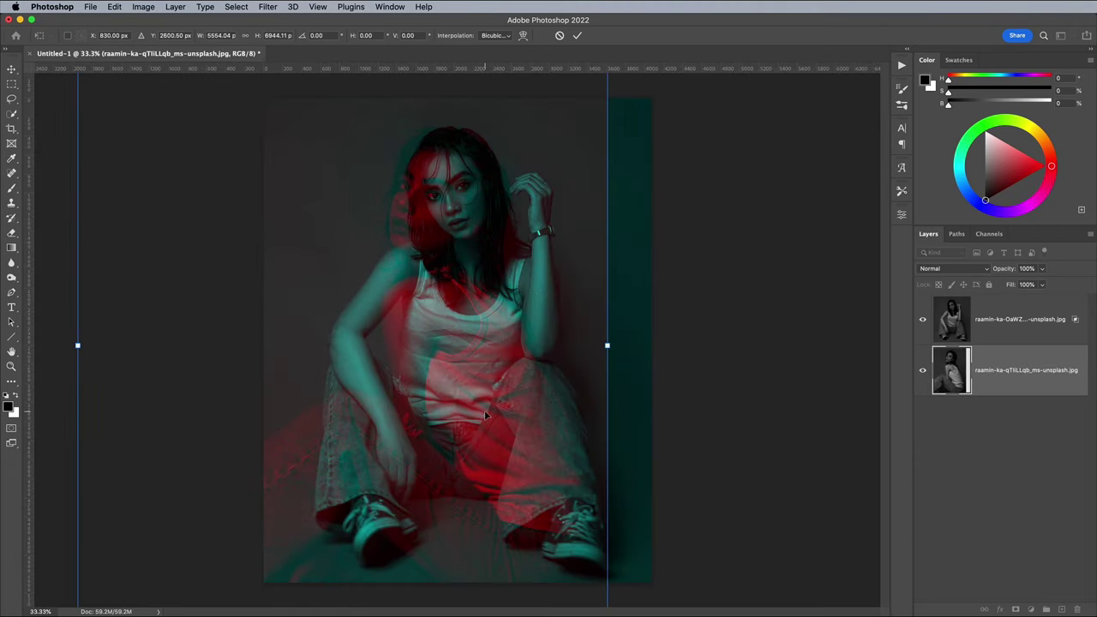
pyautogui.press('super+plus')
pyautogui.press('super+minus')
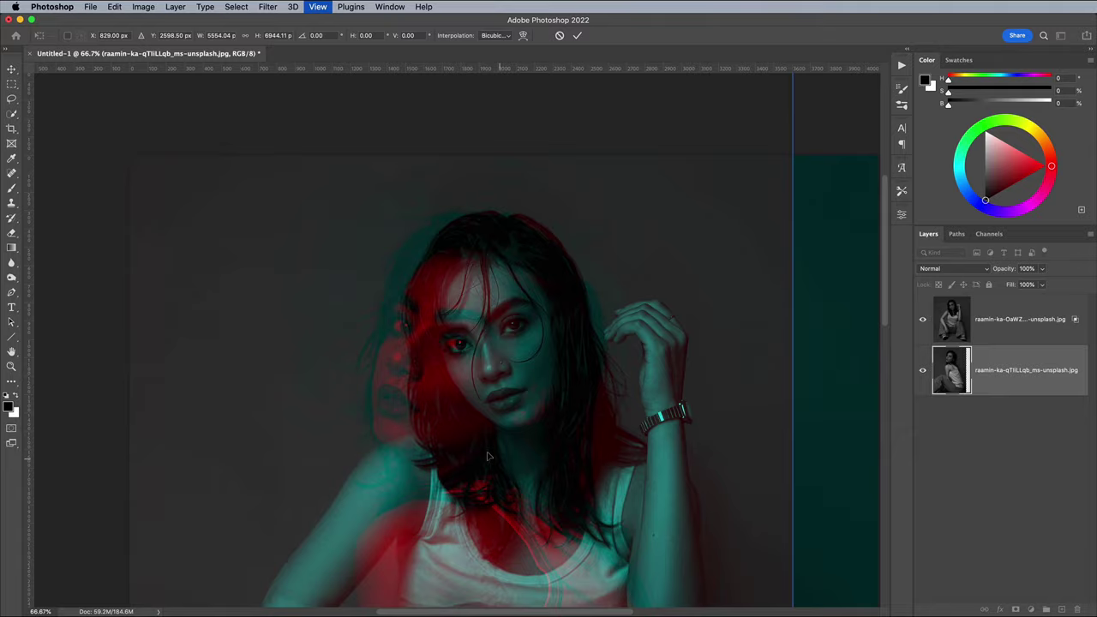
pyautogui.press('Return')
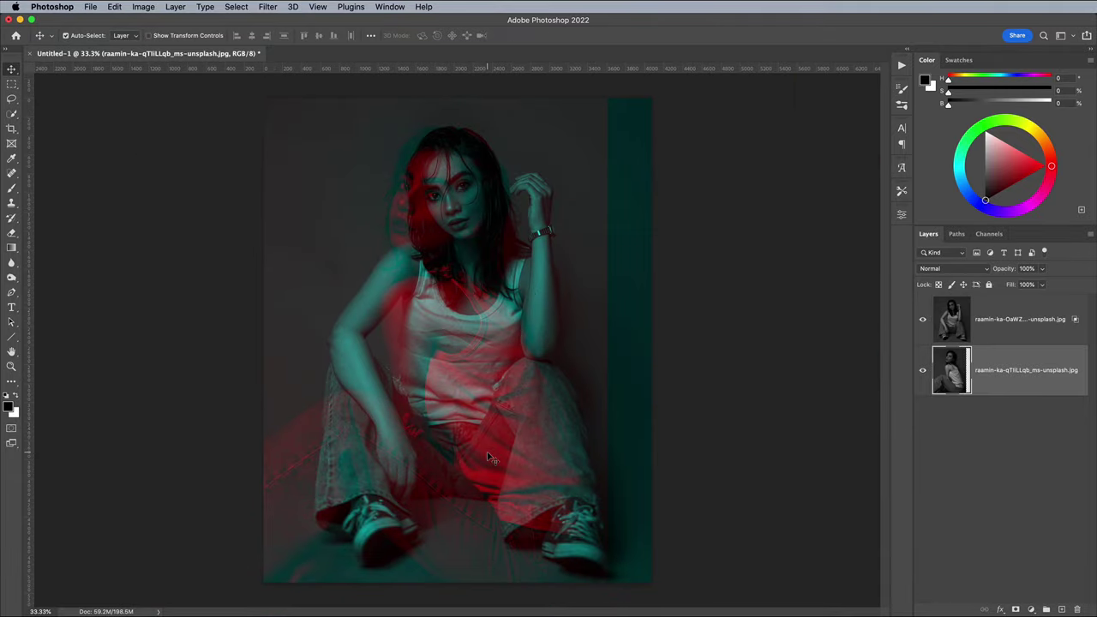
# Select the teal strip along the right edge, Content-Aware Fill it, and deselect.
pyautogui.click(12, 84)
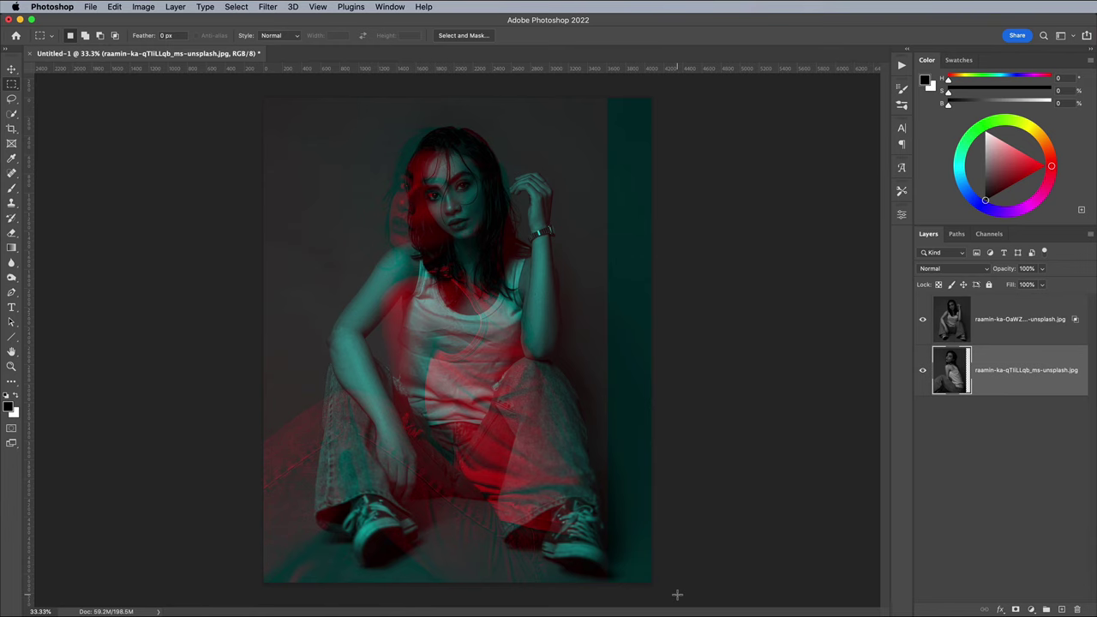
pyautogui.moveTo(677, 594); pyautogui.dragTo(604, 90)
pyautogui.click(114, 7)
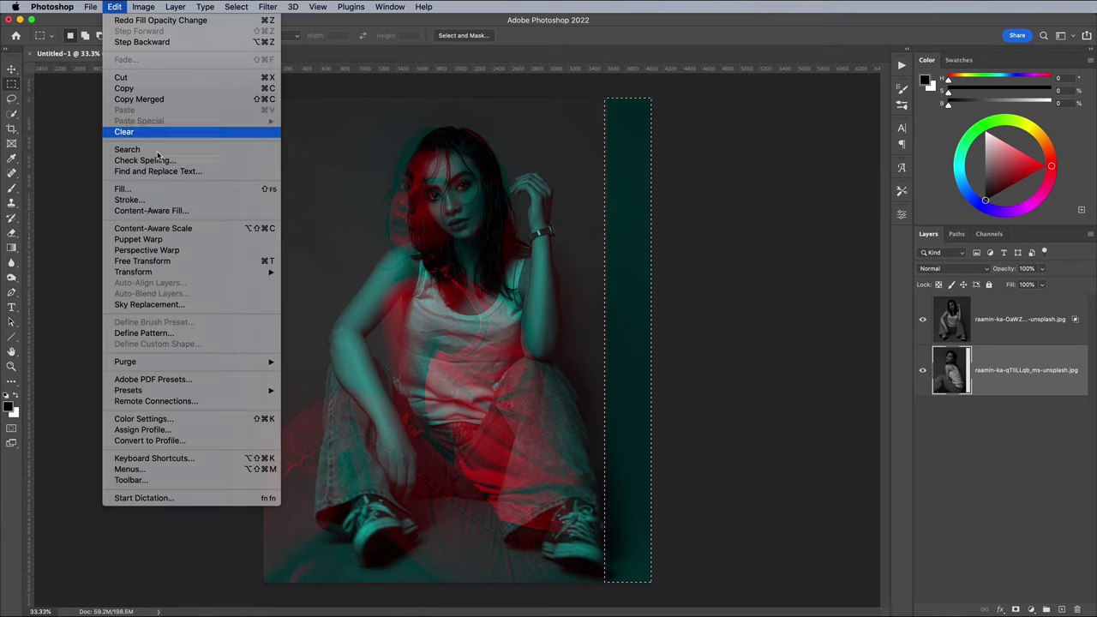
pyautogui.click(172, 189)
pyautogui.click(561, 218)
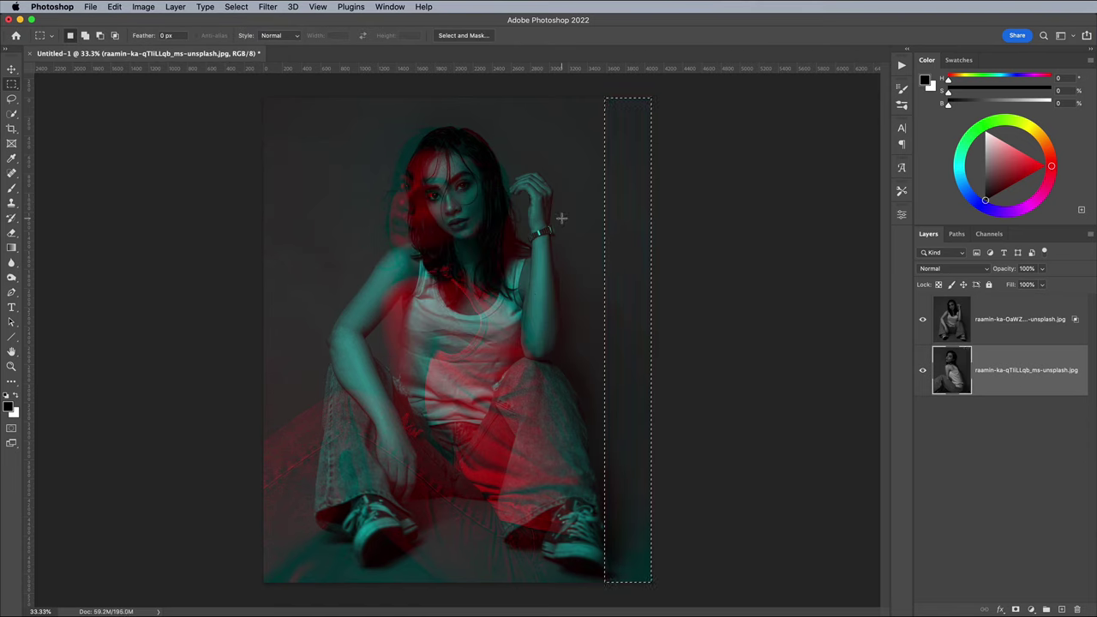
pyautogui.click(229, 6)
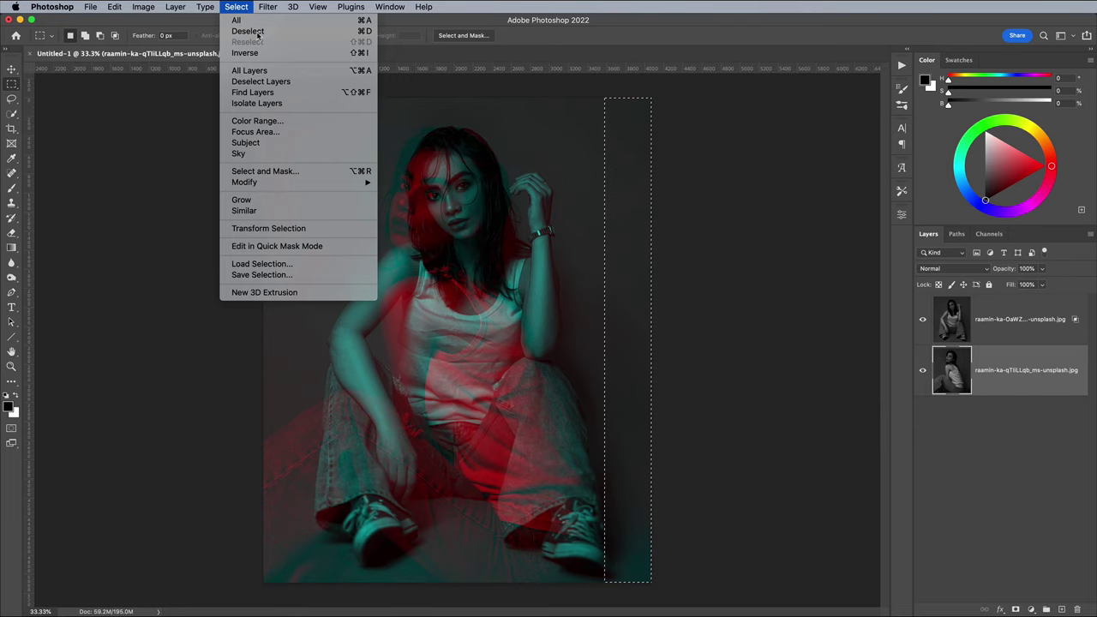
pyautogui.click(257, 33)
# On the top photo layer, add a Levels adjustment set to 18 / 0.96 / 241.
pyautogui.click(1037, 333)
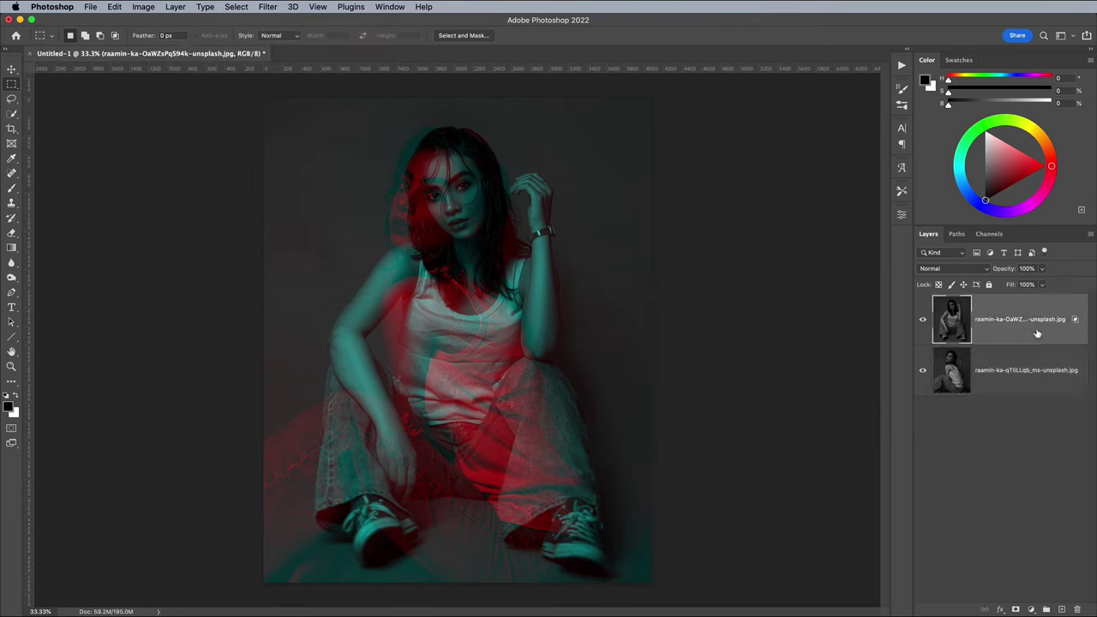
pyautogui.click(1031, 610)
pyautogui.click(1055, 386)
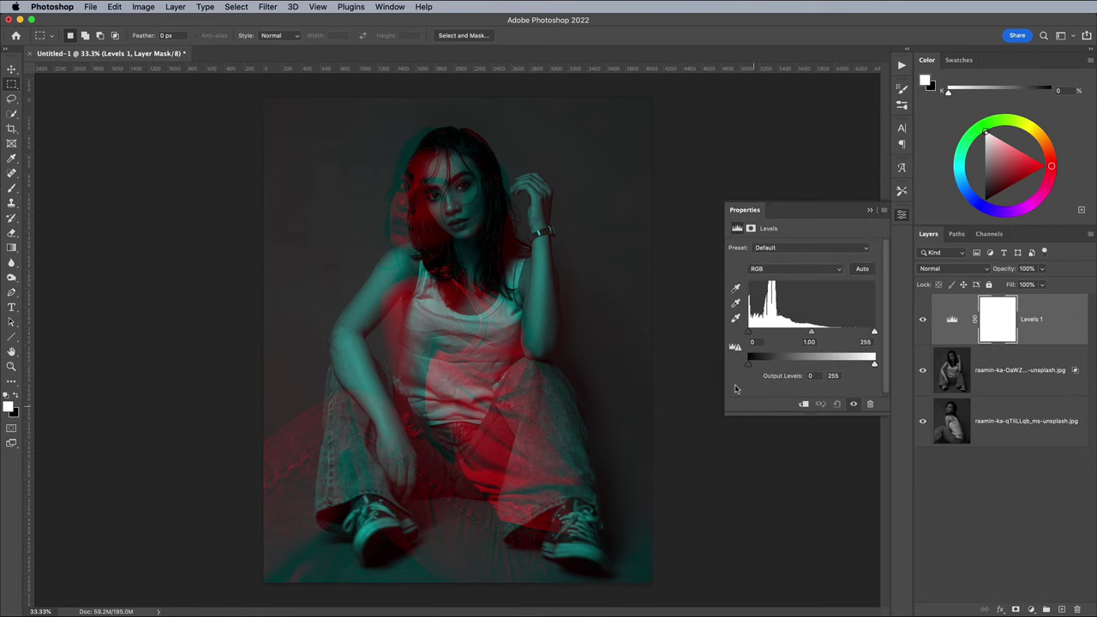
pyautogui.moveTo(749, 332); pyautogui.dragTo(754, 332)
pyautogui.moveTo(874, 332); pyautogui.dragTo(813, 332)
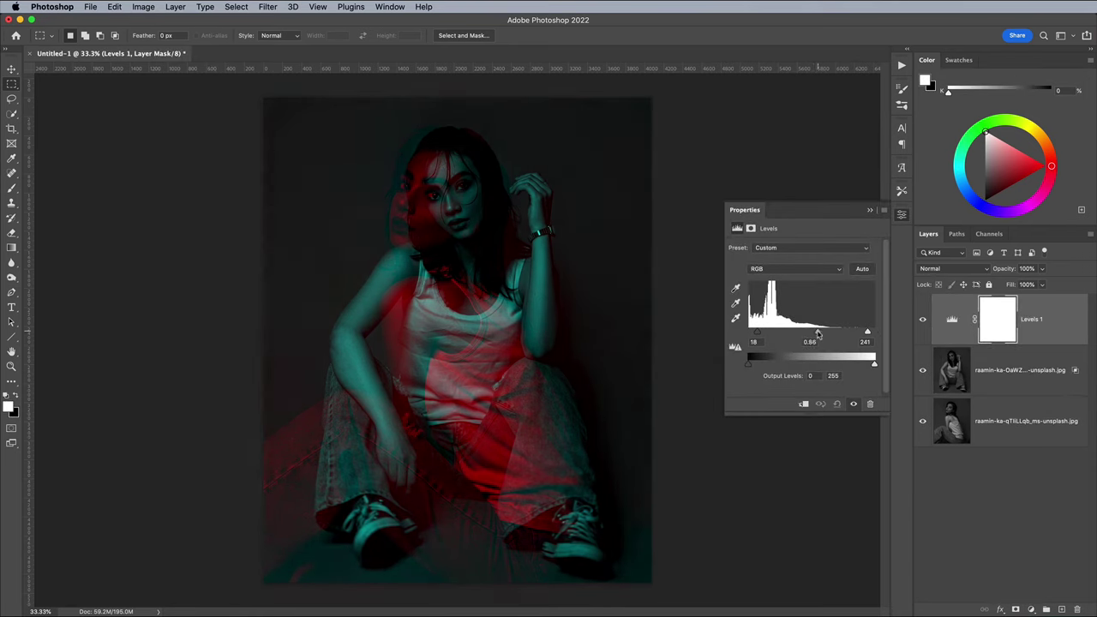
# Add a Selective Color adjustment that shifts the cyan and magenta amounts within the Cyans.
pyautogui.click(1031, 609)
pyautogui.click(1056, 596)
pyautogui.moveTo(803, 285); pyautogui.dragTo(780, 284)
pyautogui.moveTo(803, 306)
pyautogui.mouseDown()
pyautogui.moveTo(767, 309)
pyautogui.moveTo(770, 328)
pyautogui.moveTo(803, 311)
pyautogui.mouseUp()
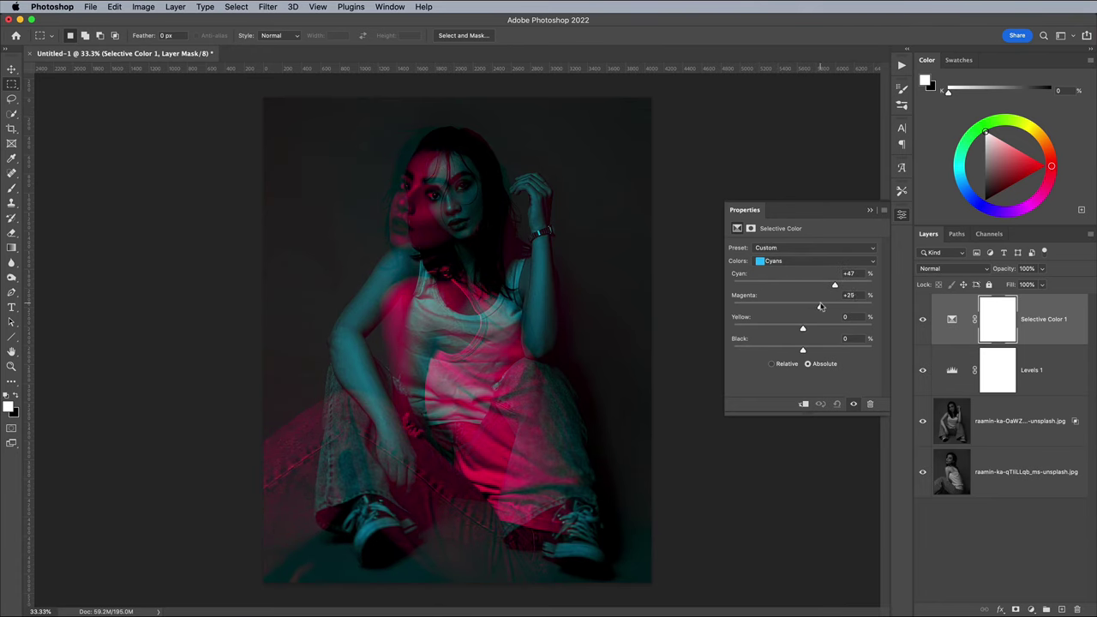
# Add a Color Balance adjustment tinting the Shadows toward red, green and blue, then close Properties.
pyautogui.moveTo(787, 274); pyautogui.dragTo(786, 276)
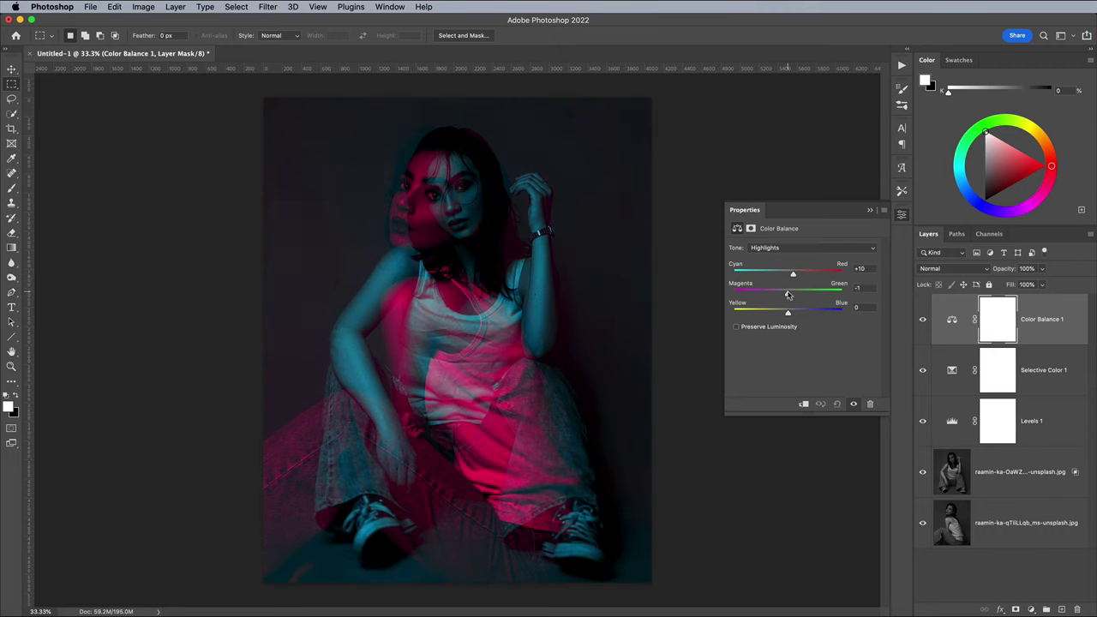
pyautogui.moveTo(788, 294); pyautogui.dragTo(789, 294)
pyautogui.moveTo(787, 313); pyautogui.dragTo(781, 314)
pyautogui.click(902, 216)
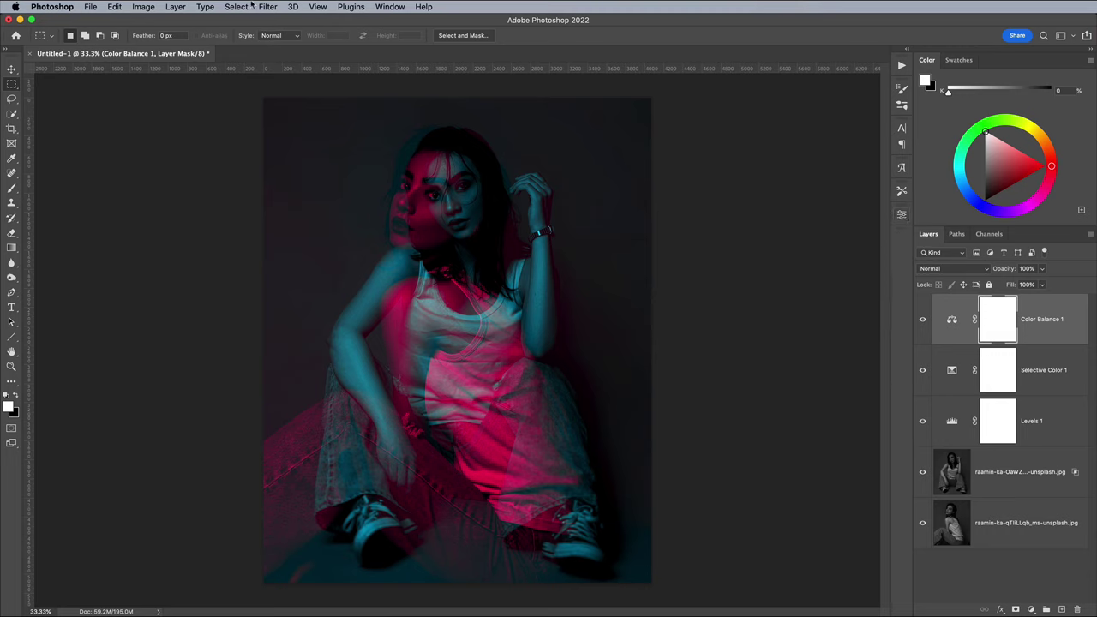
# Stamp all visible layers into a new Layer 1 at the top with Merge Visible.
pyautogui.click(175, 7)
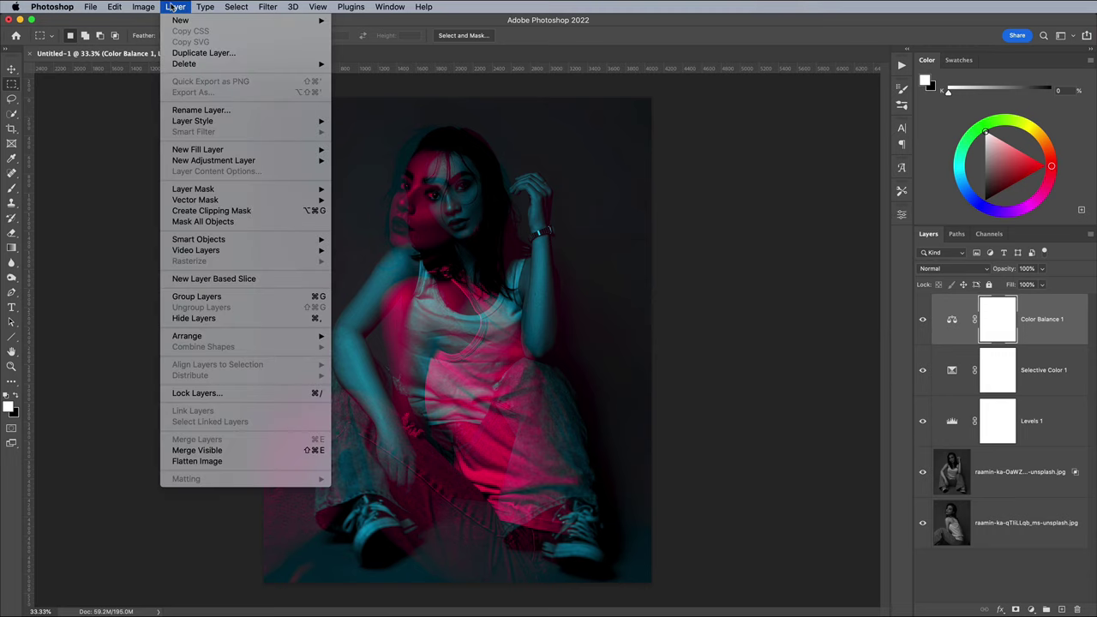
pyautogui.keyDown('alt'); pyautogui.click(213, 450); pyautogui.keyUp('alt')
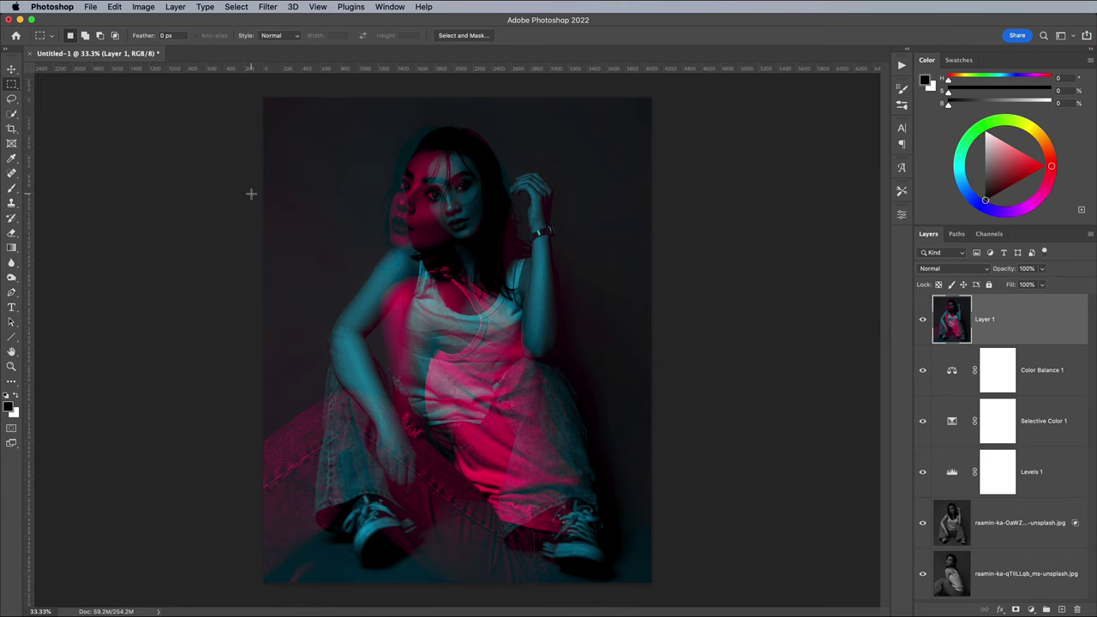
pyautogui.click(267, 7)
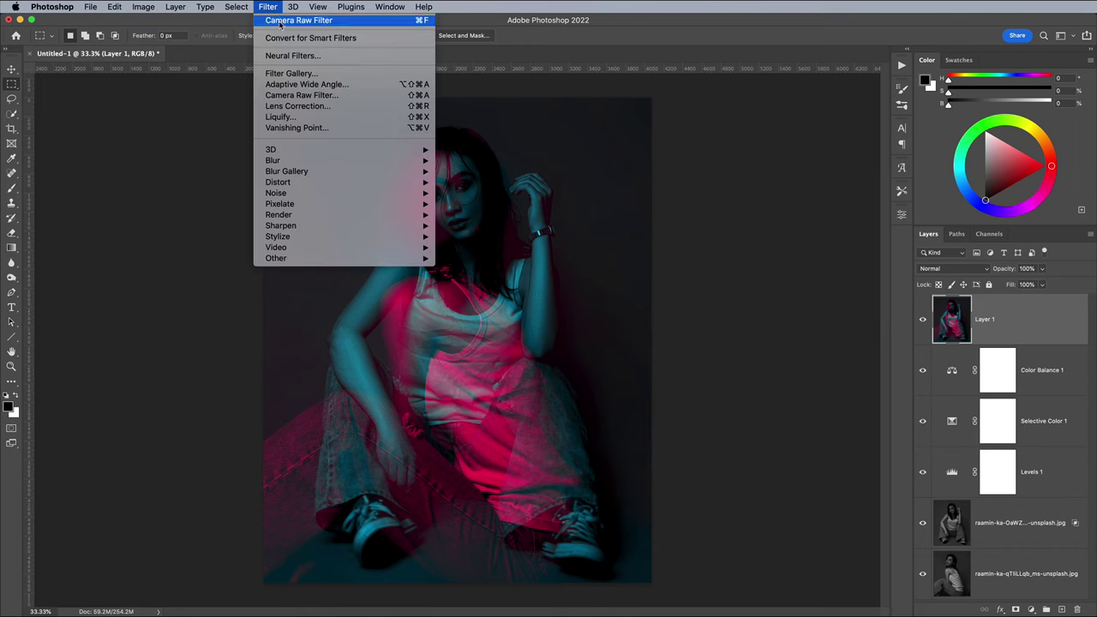
# In Camera Raw Basic, set Temperature -9, Tint +8, Contrast +15 and Dehaze +23.
pyautogui.click(291, 95)
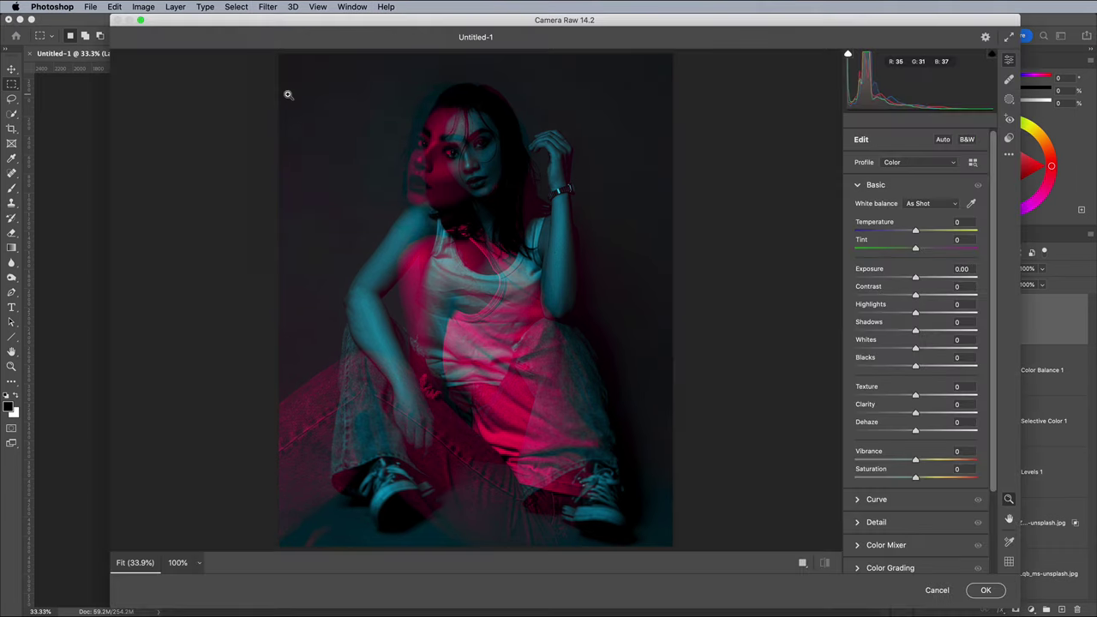
pyautogui.moveTo(915, 232); pyautogui.dragTo(922, 247)
pyautogui.moveTo(916, 294); pyautogui.dragTo(924, 481)
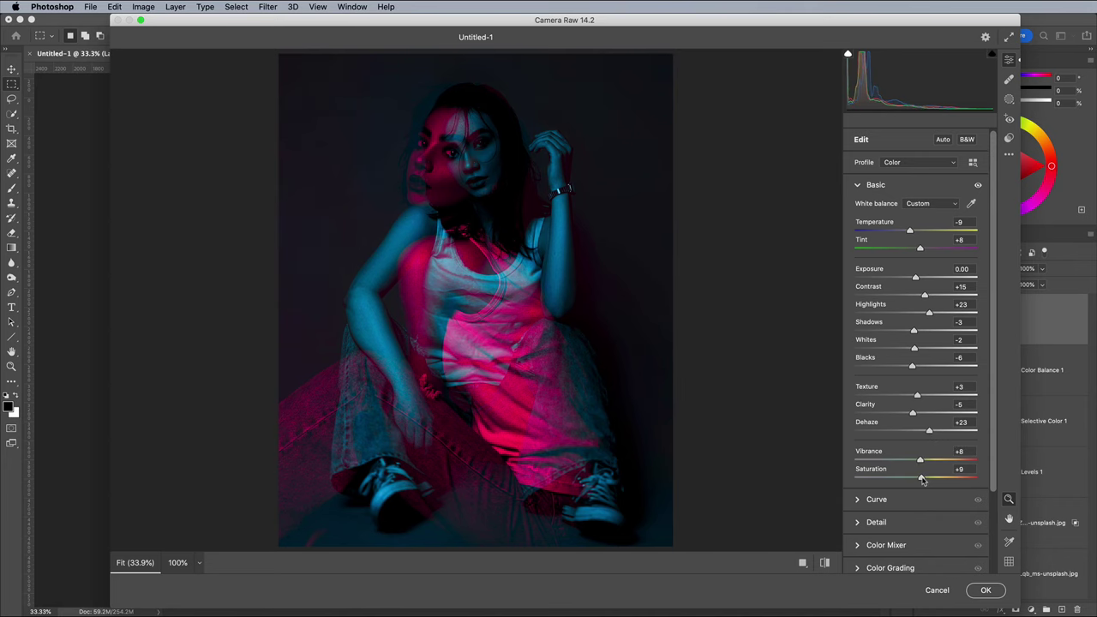
# Under Effects, add Grain 27 and a Vignetting of -29, checking the face up close.
pyautogui.click(743, 297)
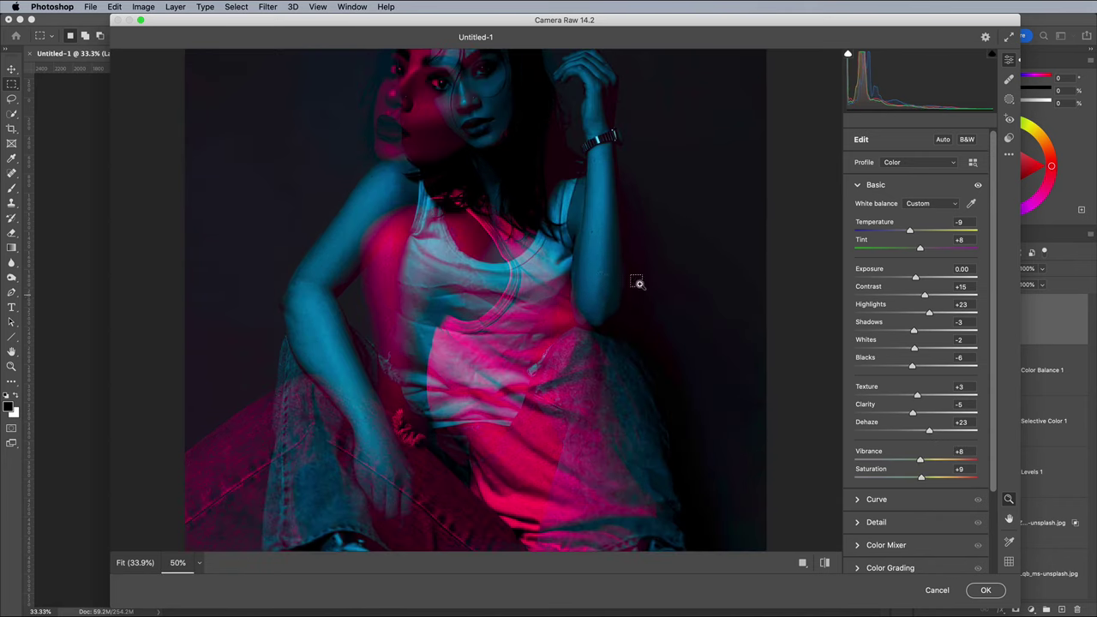
pyautogui.click(549, 286)
pyautogui.scroll(5, 551, 288)
pyautogui.scroll(2, 551, 288)
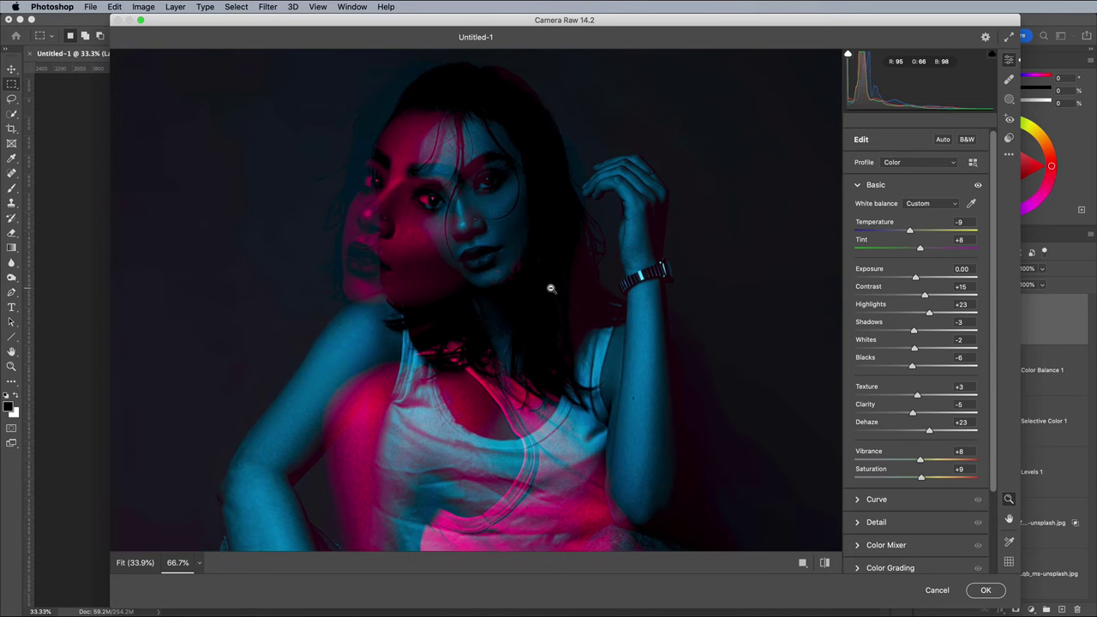
pyautogui.scroll(-4, 935, 474)
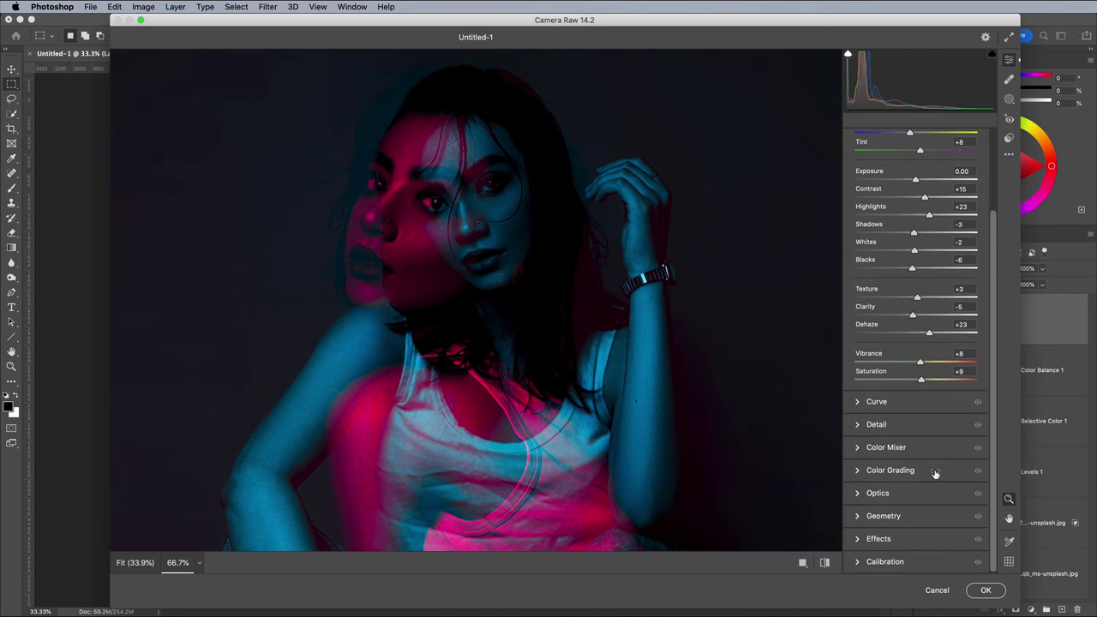
pyautogui.click(858, 539)
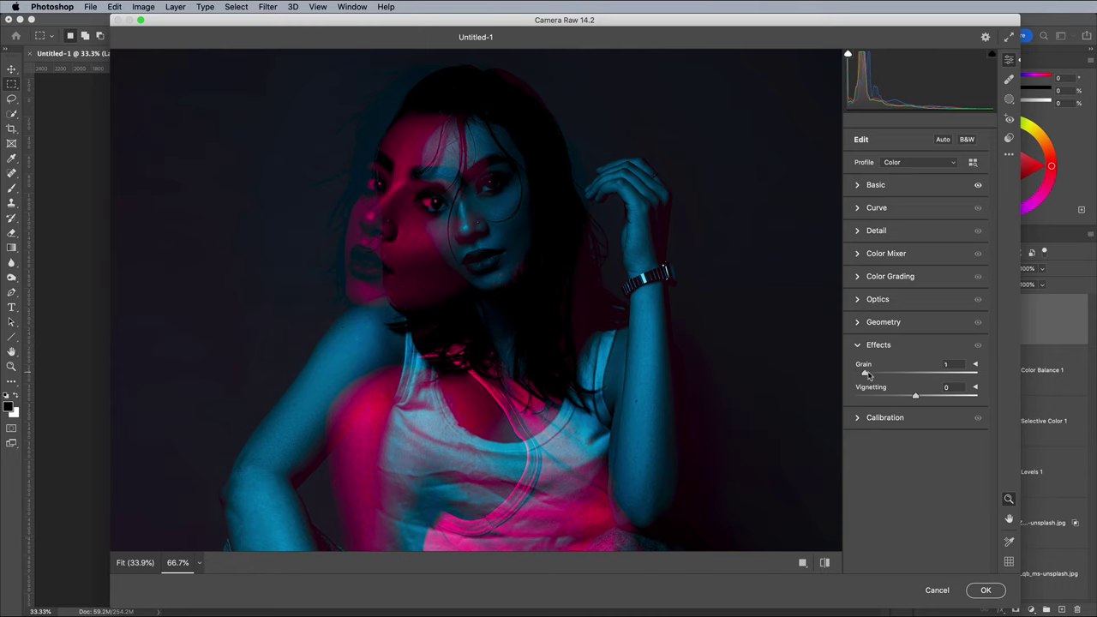
pyautogui.moveTo(868, 375); pyautogui.dragTo(882, 375)
pyautogui.moveTo(906, 393); pyautogui.dragTo(893, 395)
pyautogui.keyDown('alt'); pyautogui.click(807, 383); pyautogui.keyUp('alt')
# Apply the Camera Raw edits, toggle Layer 1 off and on to compare, and zoom in.
pyautogui.click(984, 590)
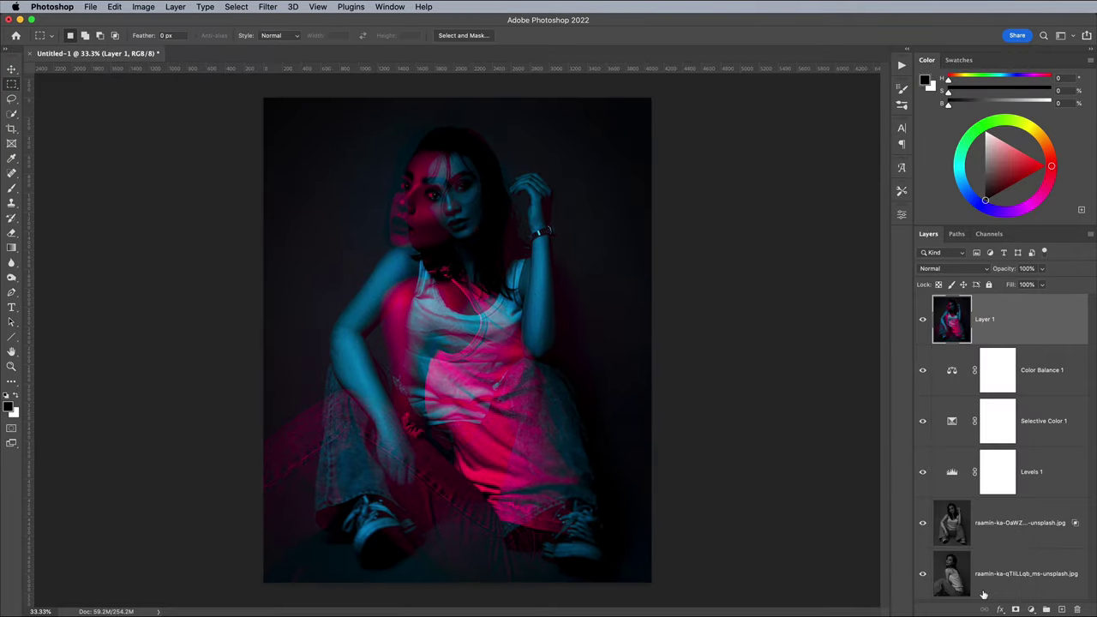
pyautogui.click(924, 325)
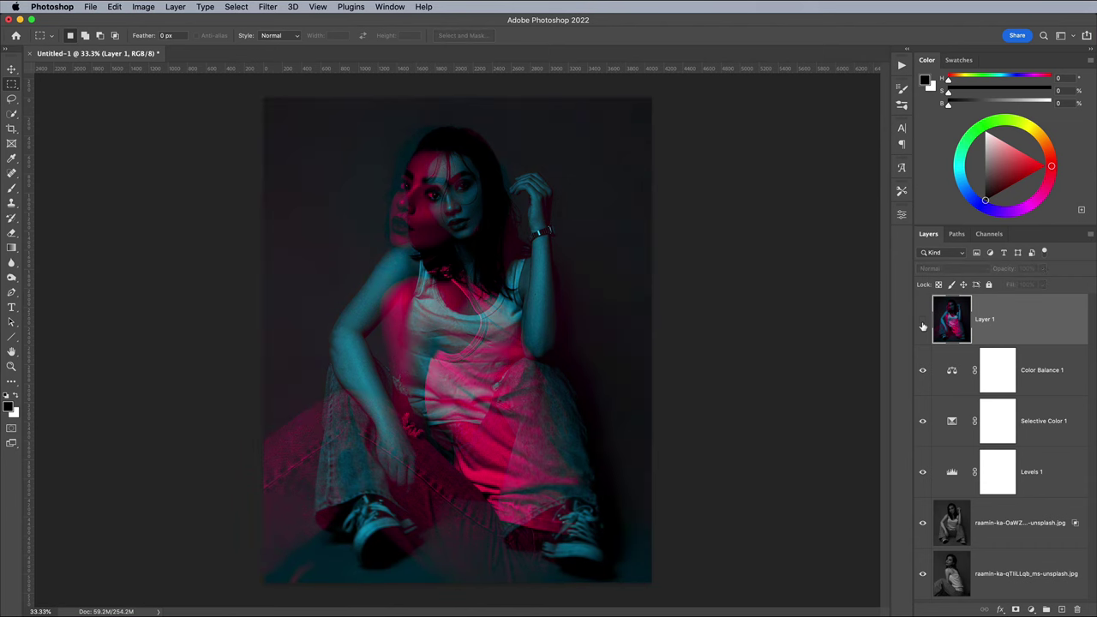
pyautogui.click(923, 325)
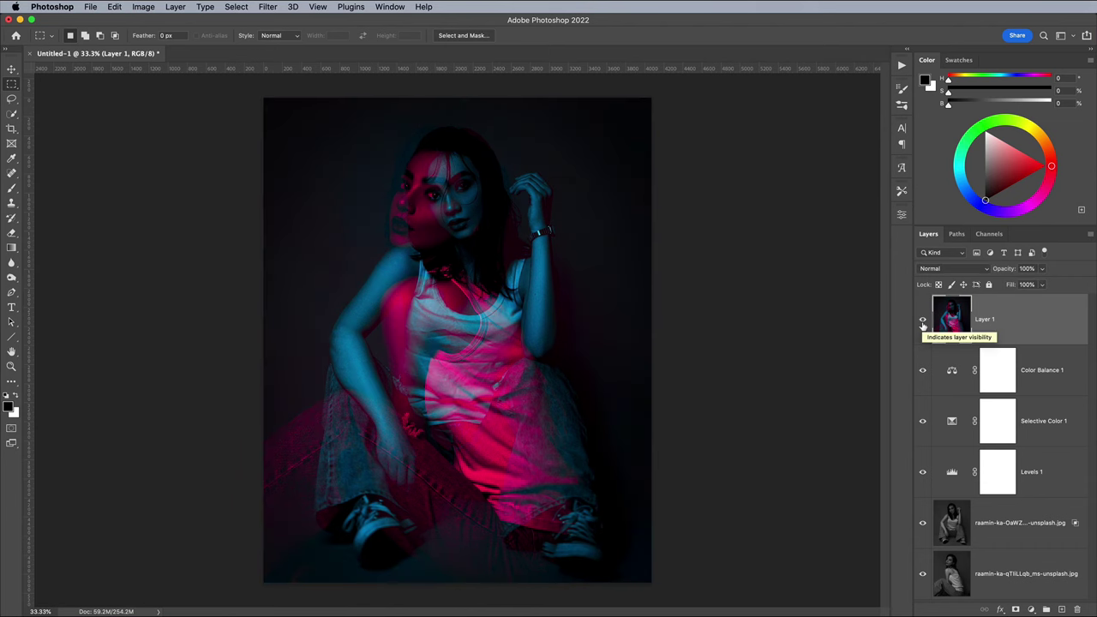
pyautogui.press('super+plus')
pyautogui.scroll(3, 644, 246)
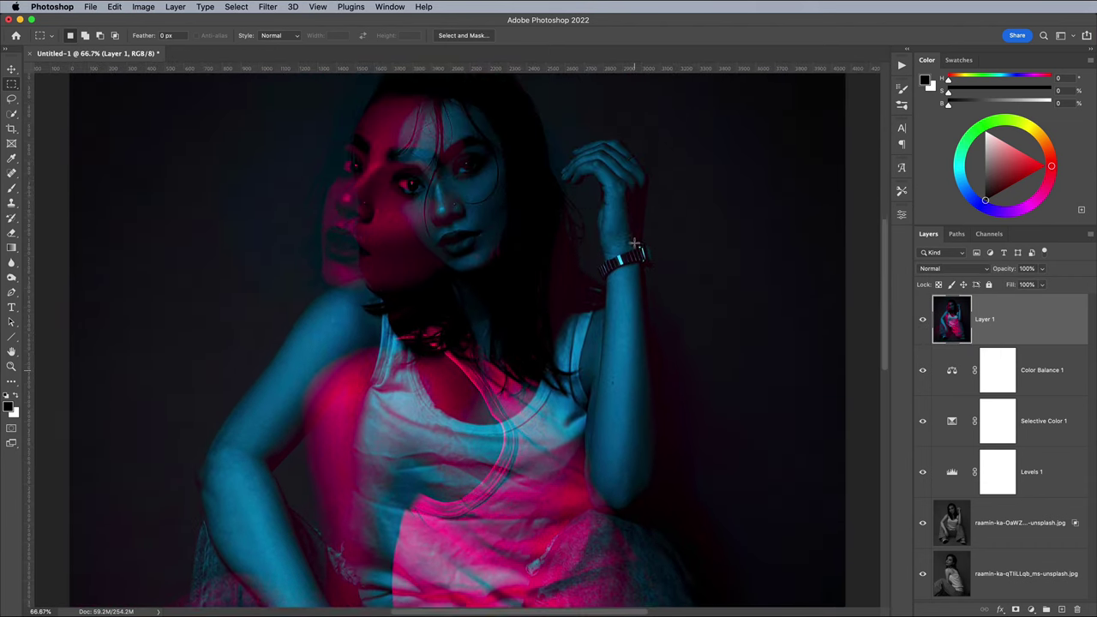